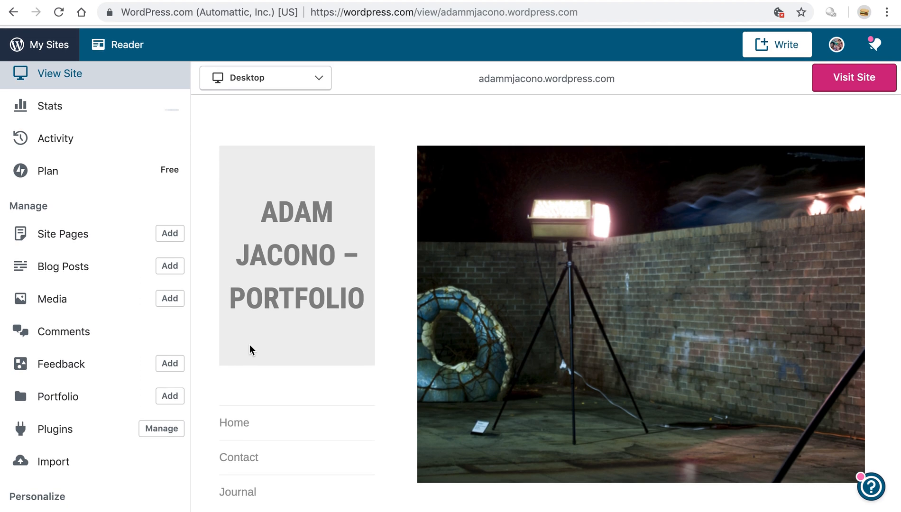
Step: Preview the site by viewing the Vandals portfolio project and the Journal page
{"action": "left_click", "coordinate": [241, 424]}
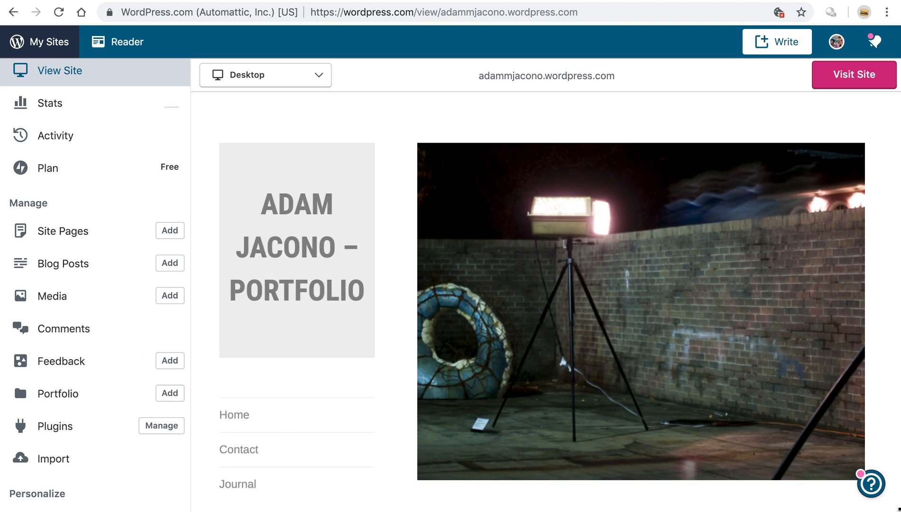
{"action": "left_click_drag", "start_coordinate": [898, 509], "coordinate": [900, 511]}
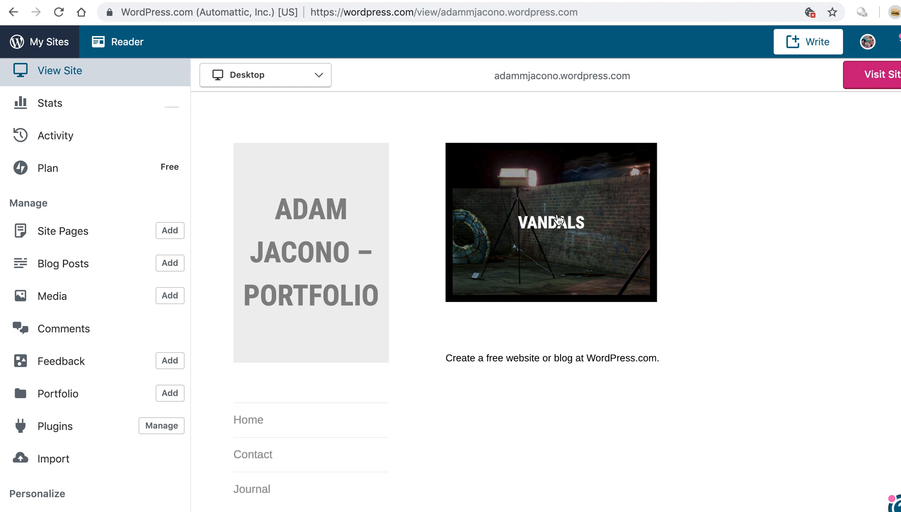
{"action": "left_click", "coordinate": [559, 221]}
{"action": "scroll", "coordinate": [560, 219], "scroll_direction": "down", "scroll_amount": 5}
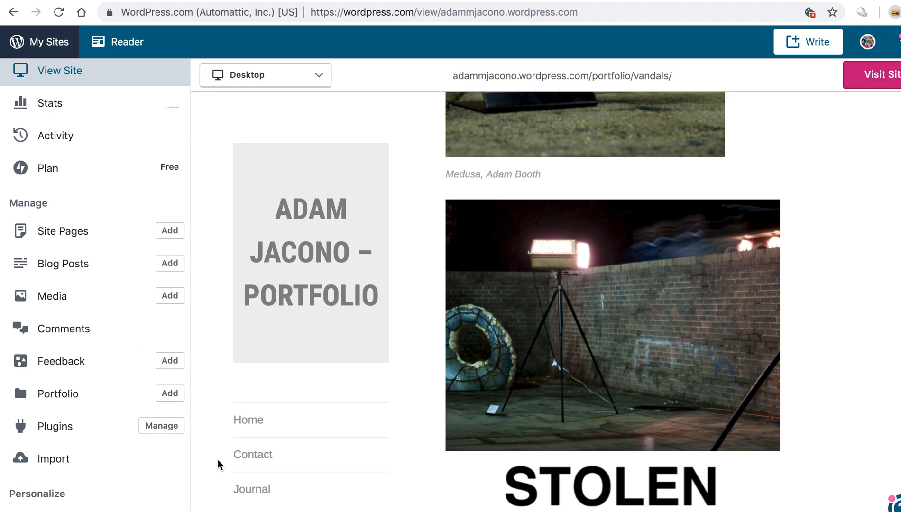
{"action": "scroll", "coordinate": [217, 465], "scroll_direction": "down", "scroll_amount": 2}
{"action": "left_click", "coordinate": [244, 491]}
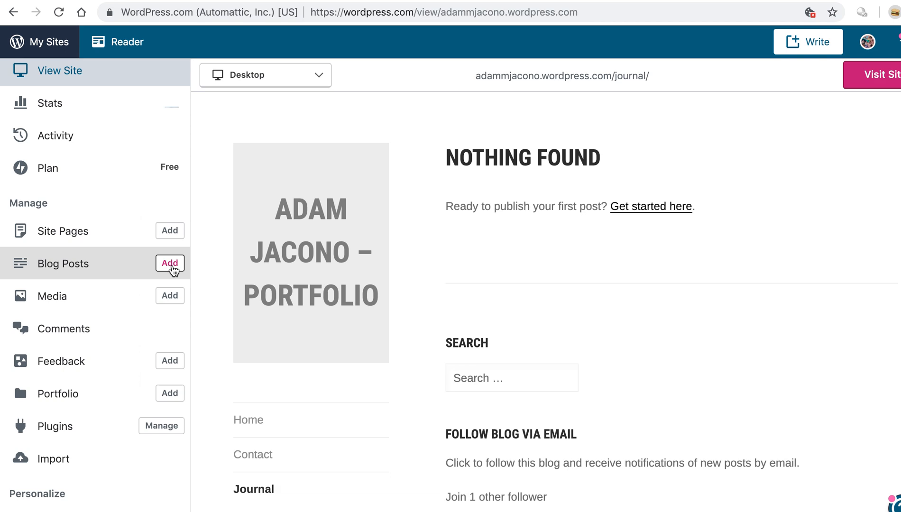
Step: Open the site customizer and go to the Site Identity settings
{"action": "scroll", "coordinate": [171, 269], "scroll_direction": "up", "scroll_amount": 3}
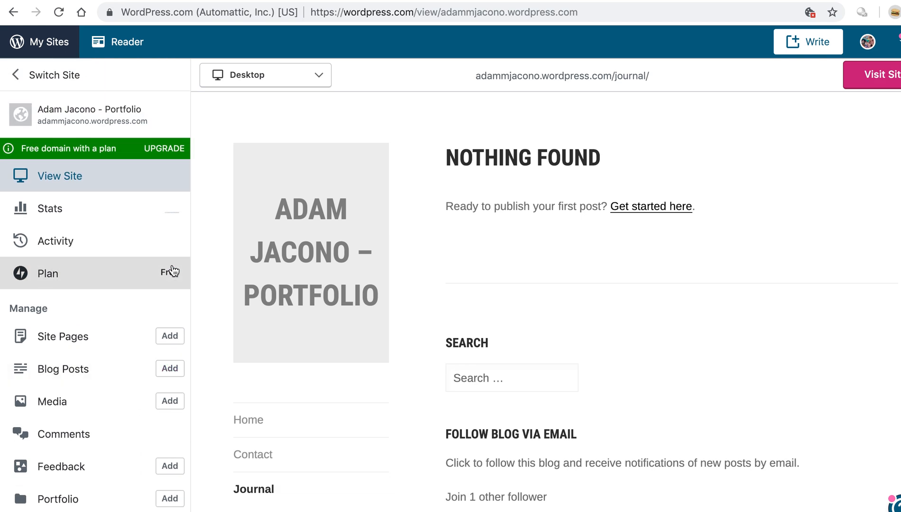
{"action": "scroll", "coordinate": [172, 270], "scroll_direction": "down", "scroll_amount": 3}
{"action": "scroll", "coordinate": [172, 269], "scroll_direction": "up", "scroll_amount": 3}
{"action": "scroll", "coordinate": [172, 269], "scroll_direction": "down", "scroll_amount": 5}
{"action": "scroll", "coordinate": [173, 271], "scroll_direction": "down", "scroll_amount": 1}
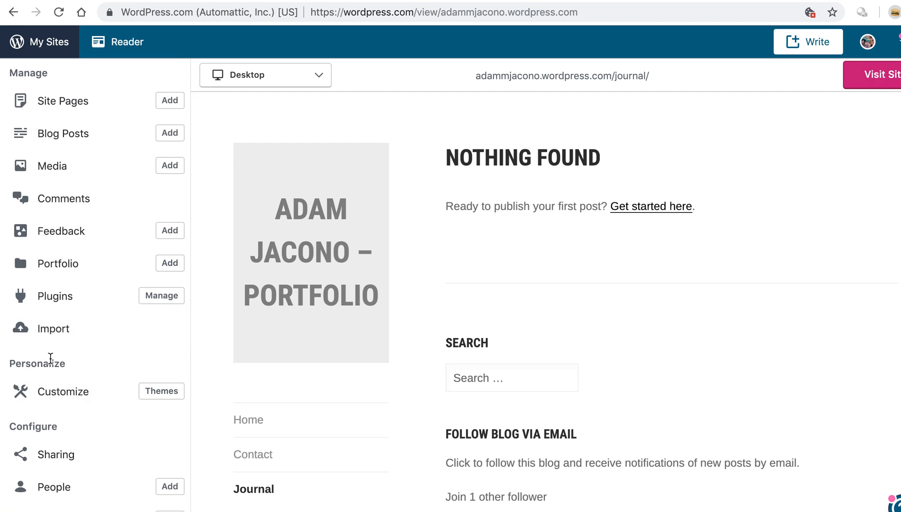
{"action": "left_click", "coordinate": [66, 396]}
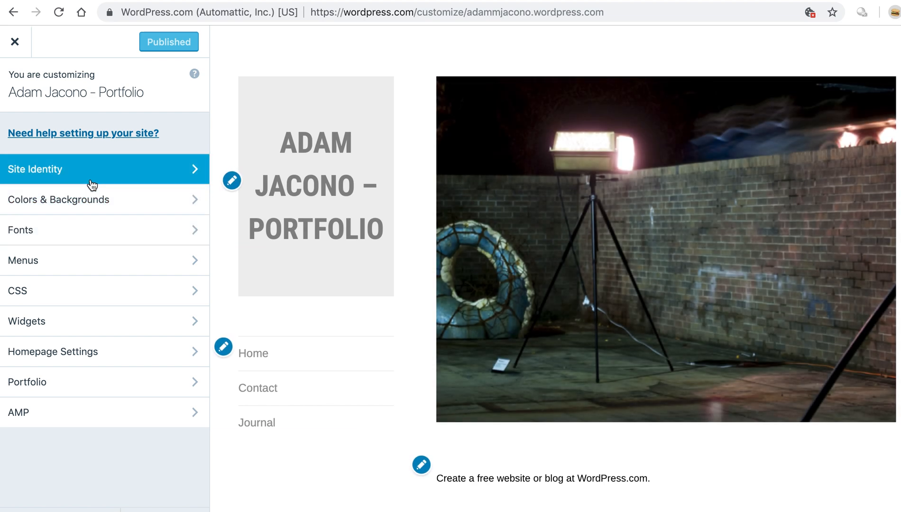
{"action": "left_click", "coordinate": [92, 170]}
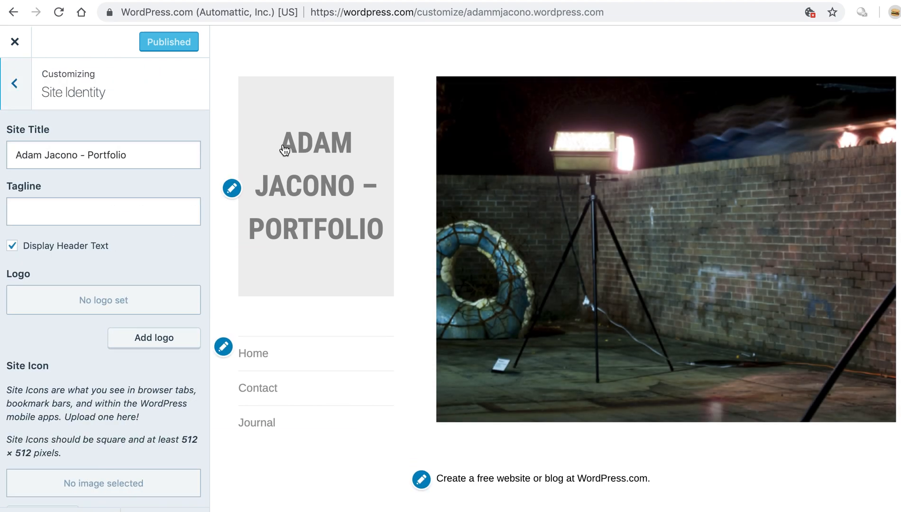
Step: Enter "Photography and Video" as the site tagline and replace it with "Graduate Artwork Archive"
{"action": "left_click", "coordinate": [113, 220]}
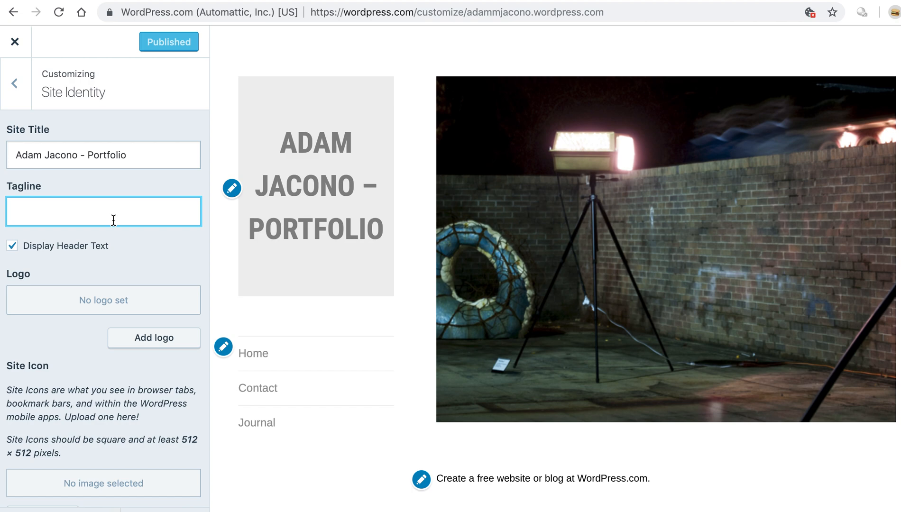
{"action": "type", "text": "Photography and Video"}
{"action": "key", "text": "ctrl+a"}
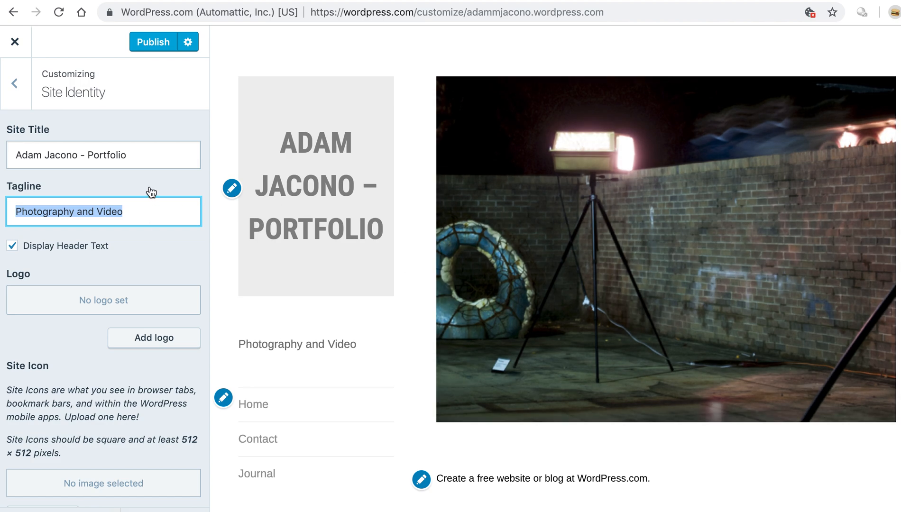
{"action": "type", "text": "Gra"}
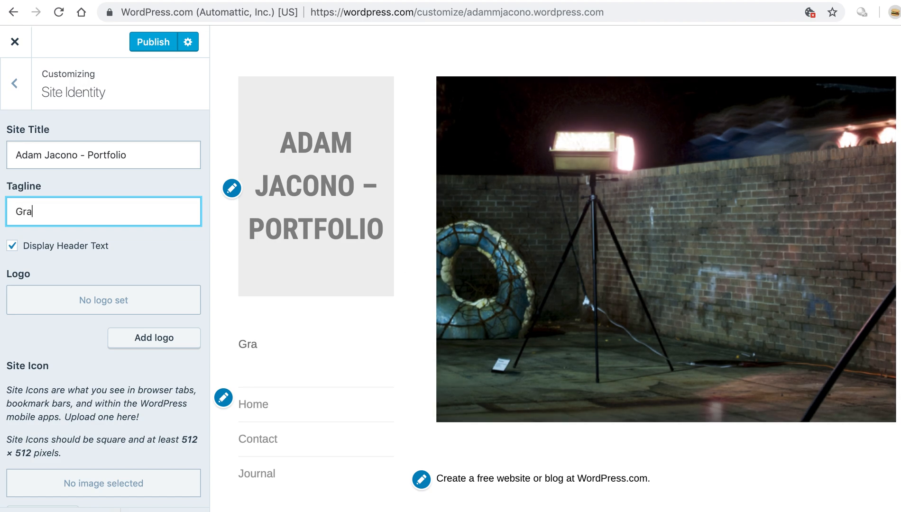
{"action": "type", "text": "duate Artwork"}
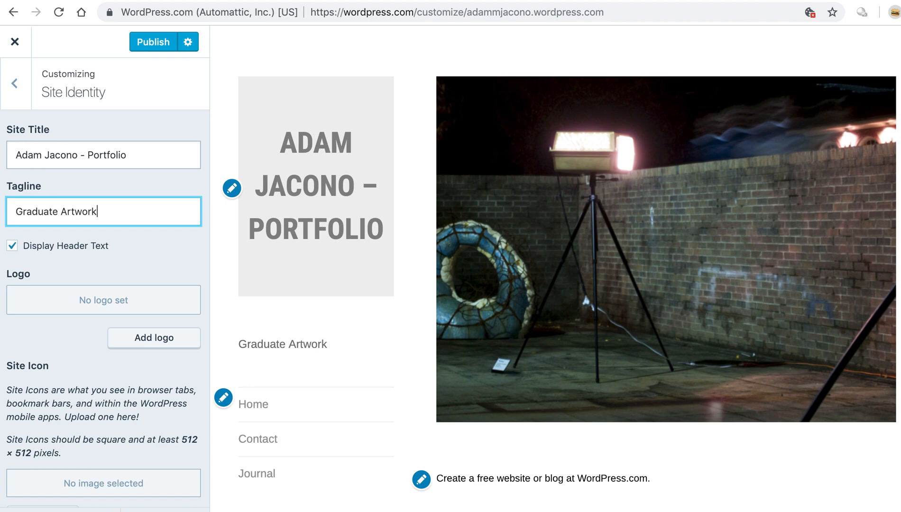
{"action": "type", "text": " Archive"}
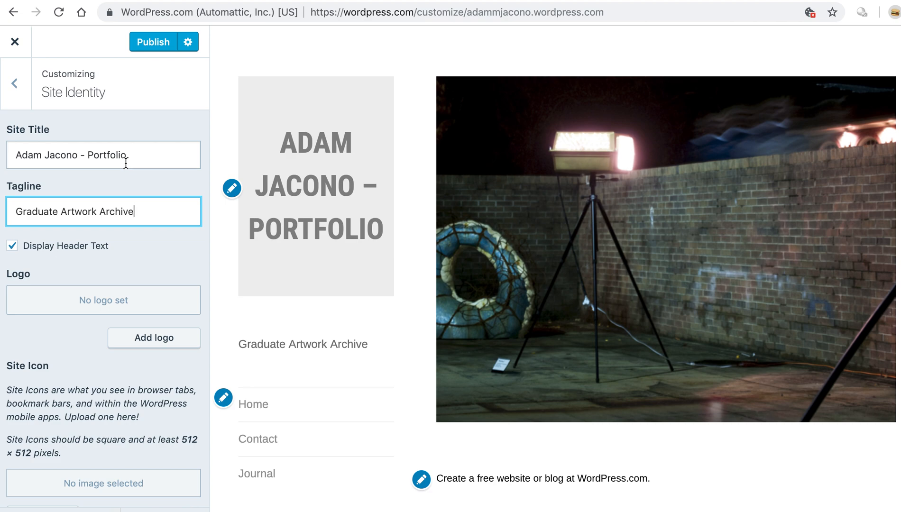
Step: Toggle Display Header Text off and on repeatedly to compare the preview, leaving it enabled
{"action": "left_click", "coordinate": [52, 246]}
{"action": "left_click", "coordinate": [52, 248]}
{"action": "left_click", "coordinate": [53, 248]}
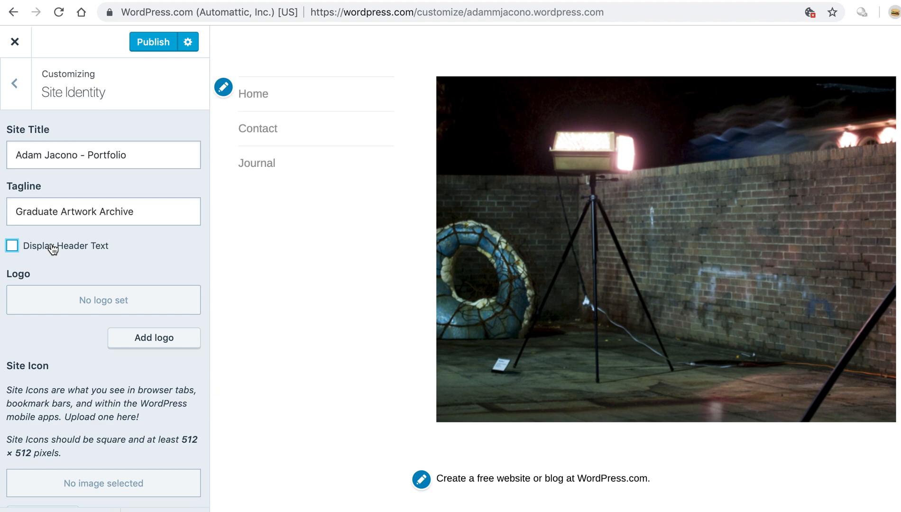
{"action": "double_click", "coordinate": [53, 248]}
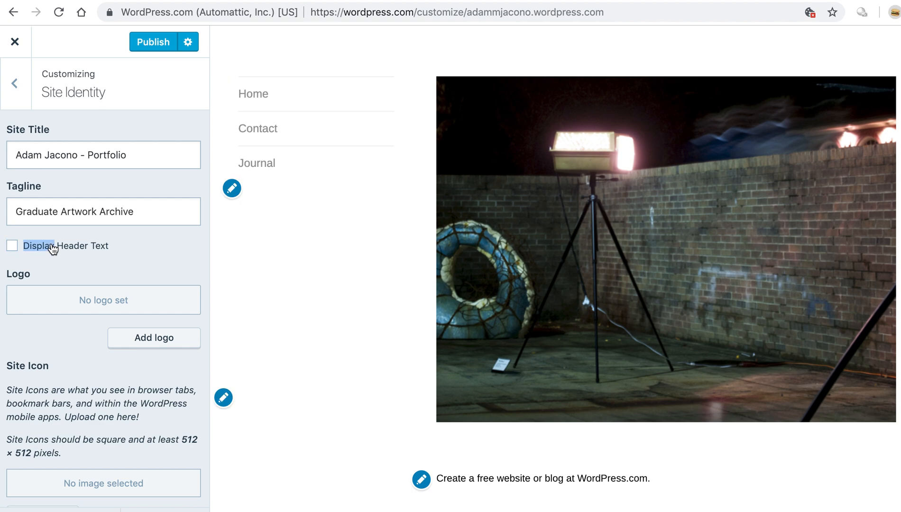
{"action": "left_click", "coordinate": [52, 248]}
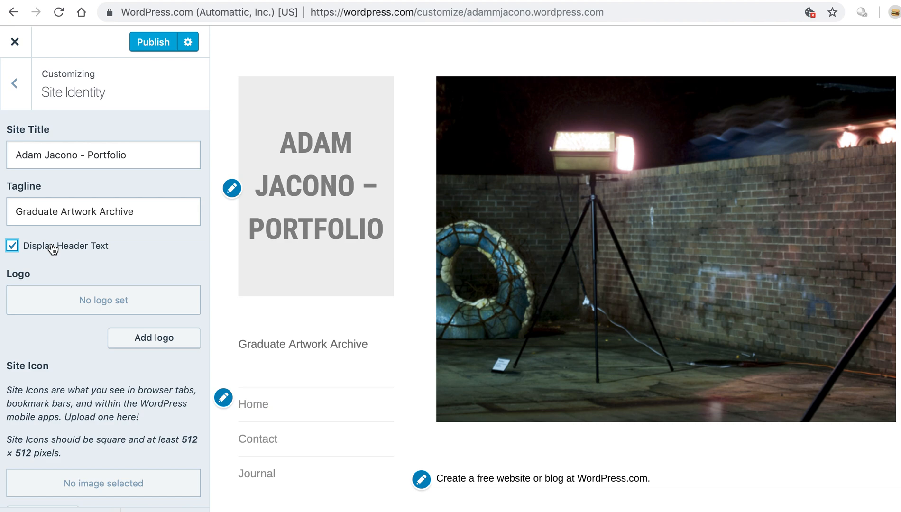
{"action": "left_click", "coordinate": [53, 248]}
{"action": "left_click", "coordinate": [53, 247]}
{"action": "triple_click", "coordinate": [53, 248]}
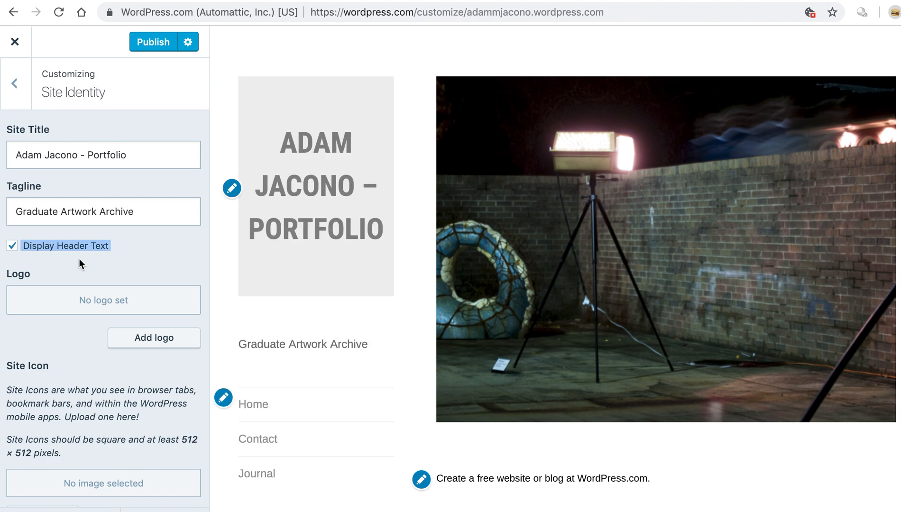
{"action": "left_click", "coordinate": [141, 339]}
{"action": "left_click", "coordinate": [425, 308]}
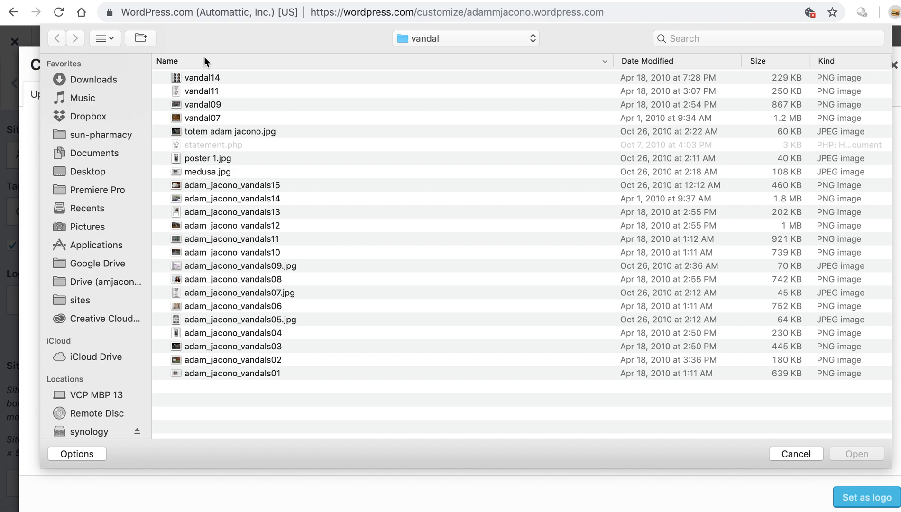
{"action": "left_click", "coordinate": [100, 115]}
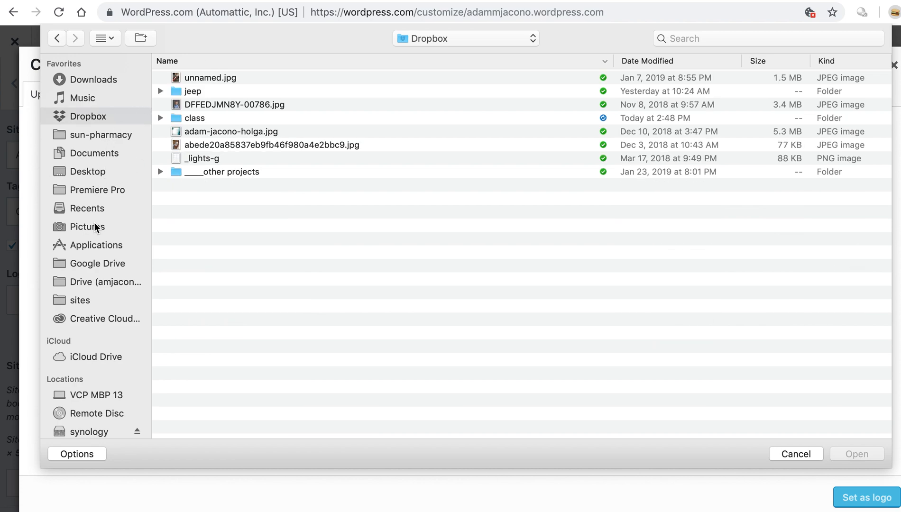
{"action": "left_click", "coordinate": [81, 300]}
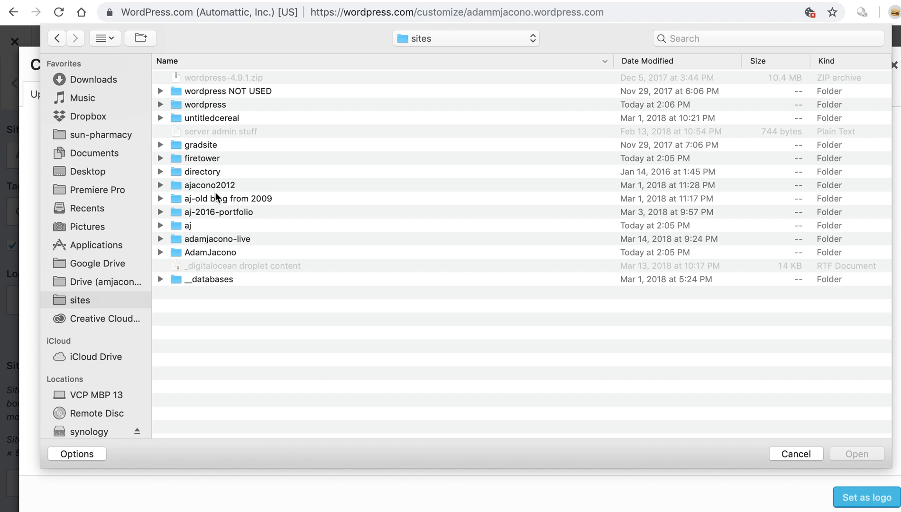
{"action": "left_click", "coordinate": [219, 190]}
{"action": "key", "text": "Right"}
{"action": "key", "text": "Left"}
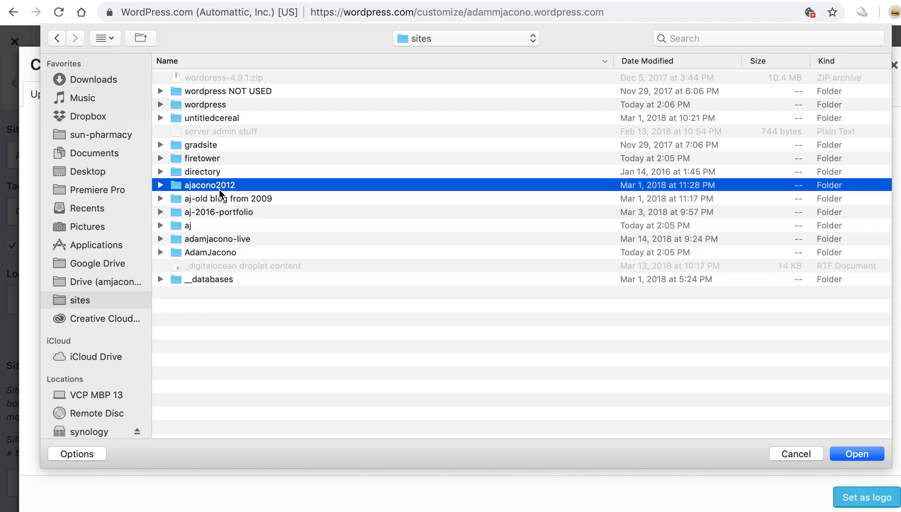
{"action": "key", "text": "Escape"}
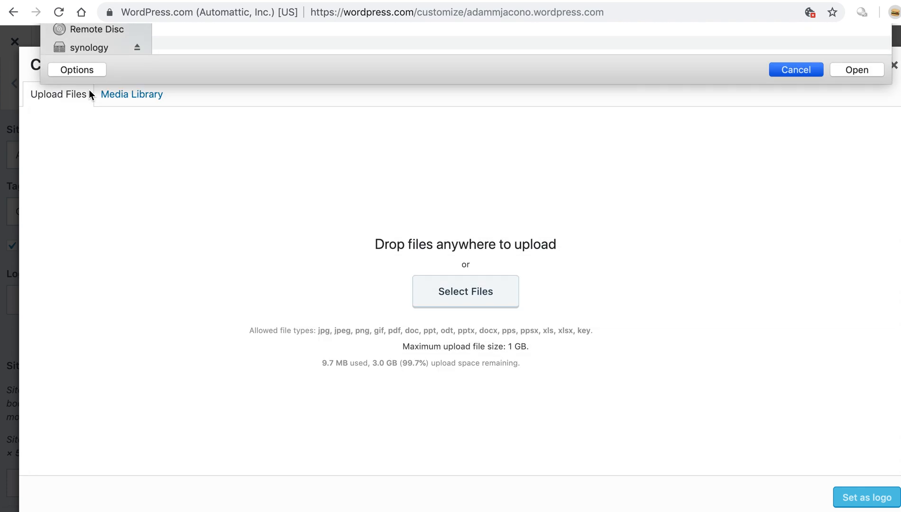
{"action": "key", "text": "Escape"}
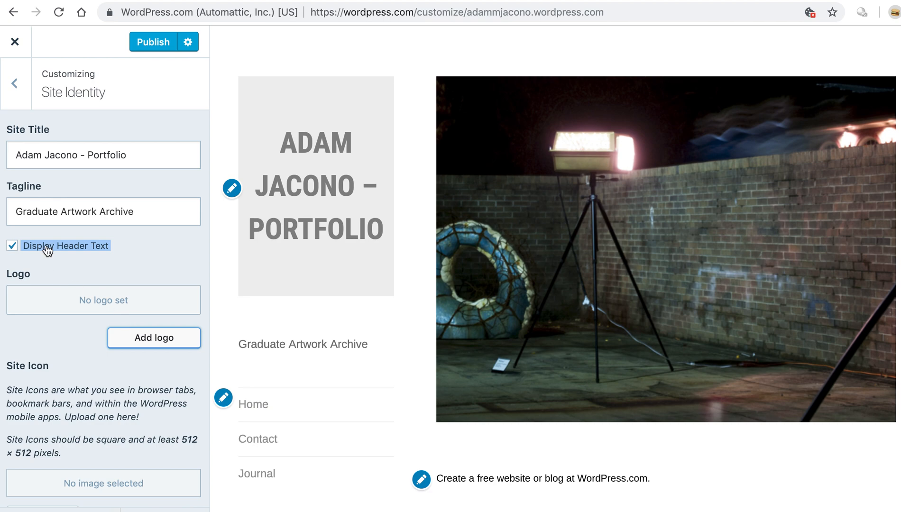
Step: Change the site title to "AJ" and remove the word "Graduate" from the tagline
{"action": "left_click_drag", "start_coordinate": [138, 159], "coordinate": [5, 160]}
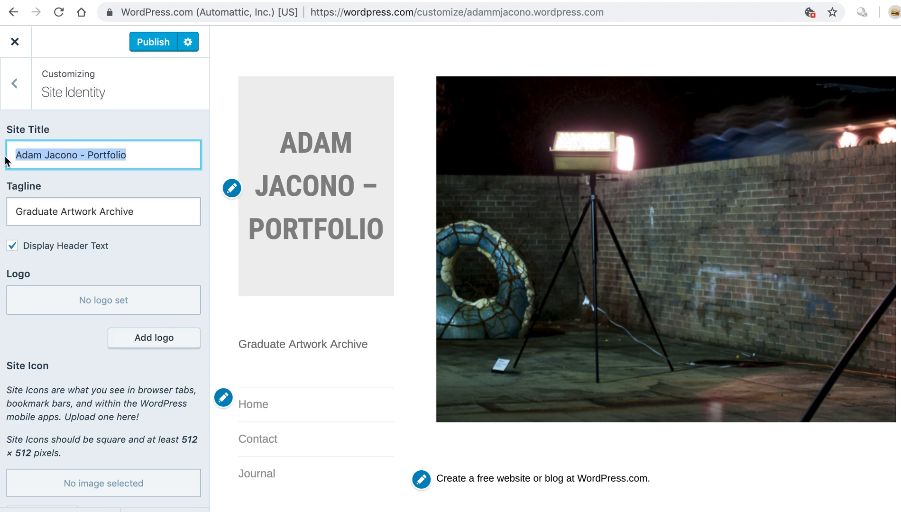
{"action": "type", "text": "AJ"}
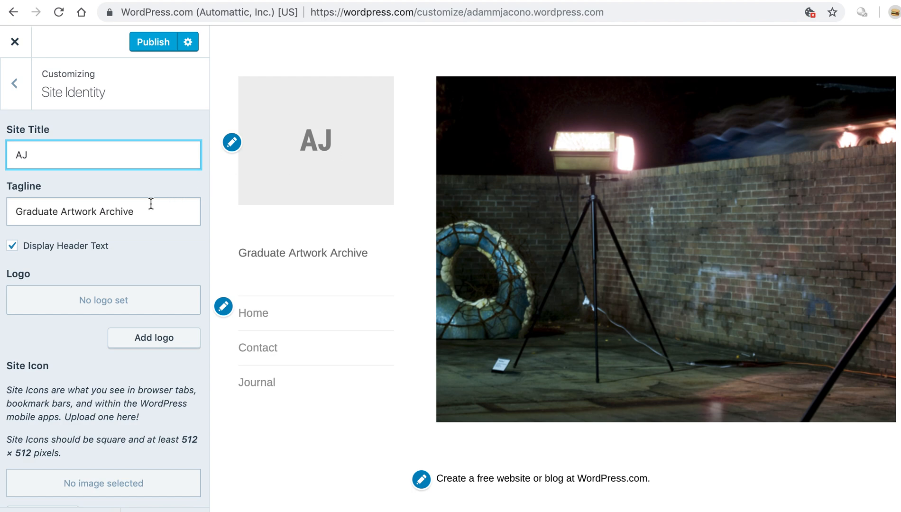
{"action": "key", "text": "Tab"}
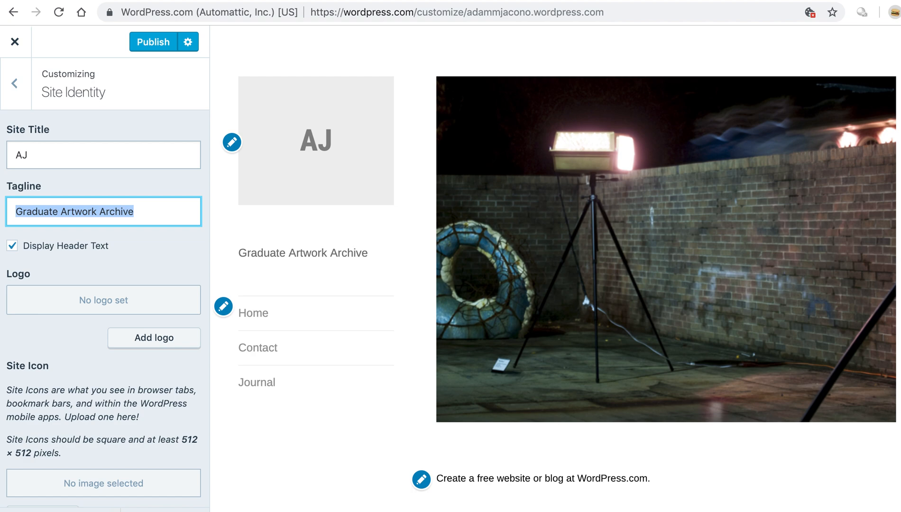
{"action": "left_click", "coordinate": [61, 211]}
{"action": "left_click_drag", "start_coordinate": [61, 211], "coordinate": [15, 211]}
{"action": "key", "text": "BackSpace"}
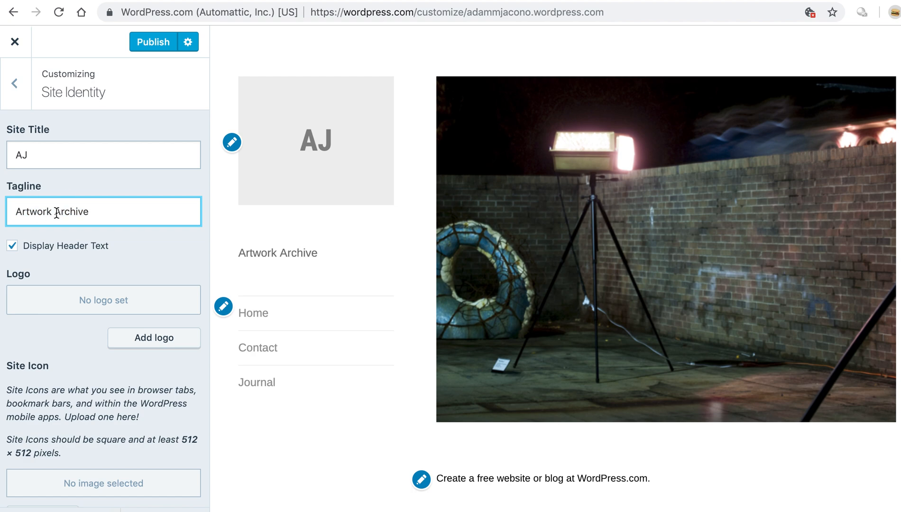
Step: Try "Visual" as the first word of the tagline and remove it again
{"action": "type", "text": "Visual"}
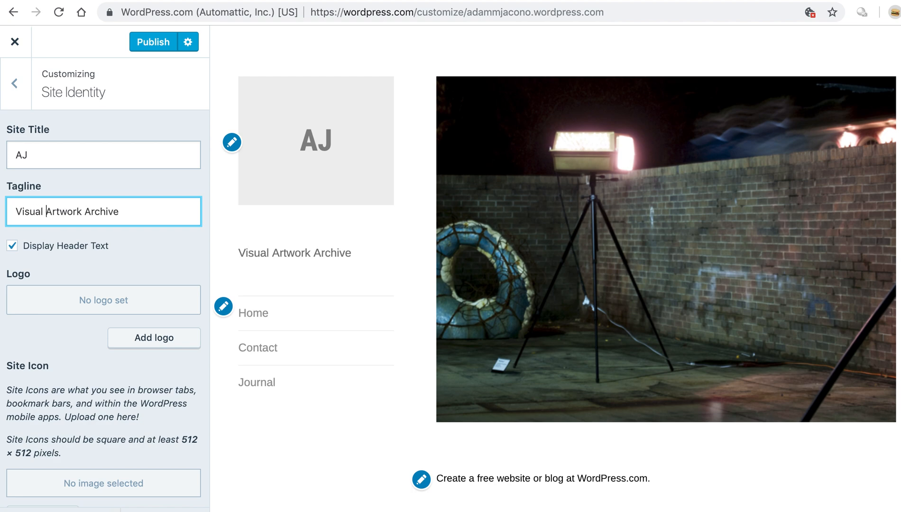
{"action": "left_click_drag", "start_coordinate": [46, 211], "coordinate": [16, 211]}
{"action": "key", "text": "BackSpace"}
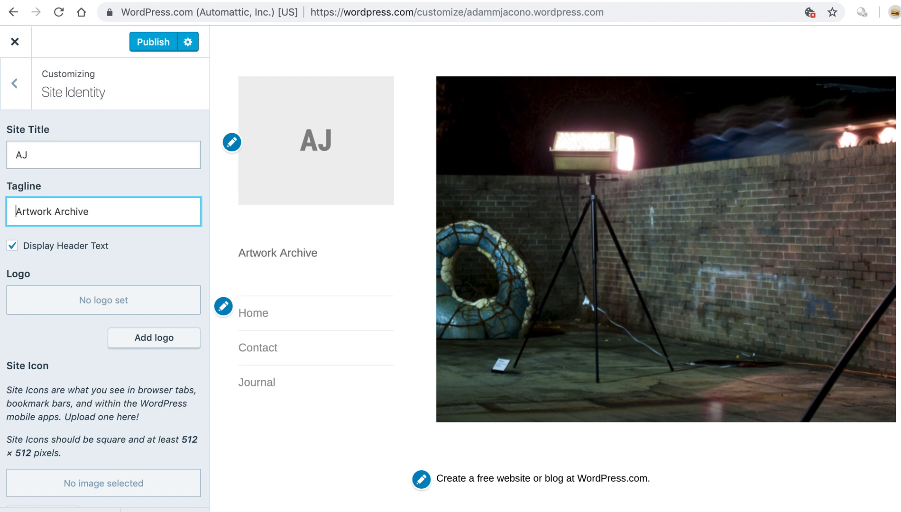
Step: Examine the Site Icon section and the icon in the browser tab by moving the window down and back up
{"action": "scroll", "coordinate": [53, 308], "scroll_direction": "down", "scroll_amount": 3}
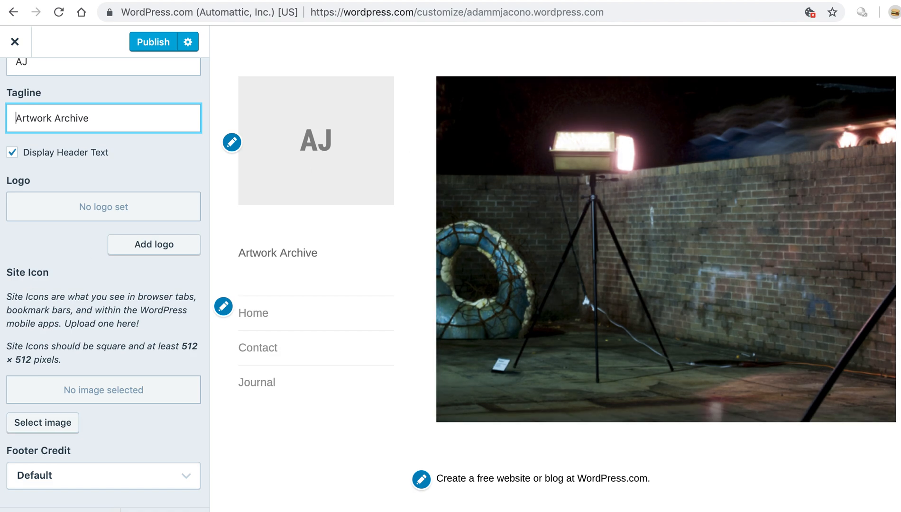
{"action": "left_click_drag", "start_coordinate": [813, 0], "coordinate": [780, 55]}
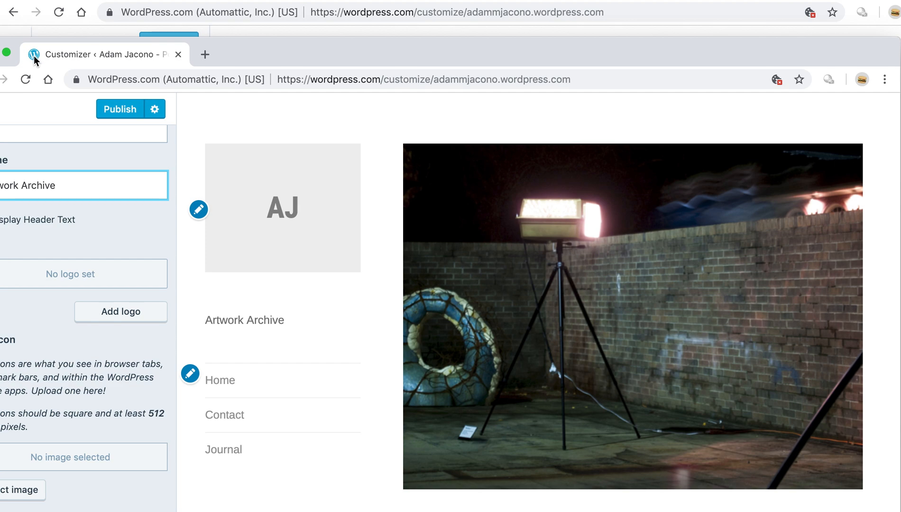
{"action": "left_click_drag", "start_coordinate": [261, 62], "coordinate": [313, 67]}
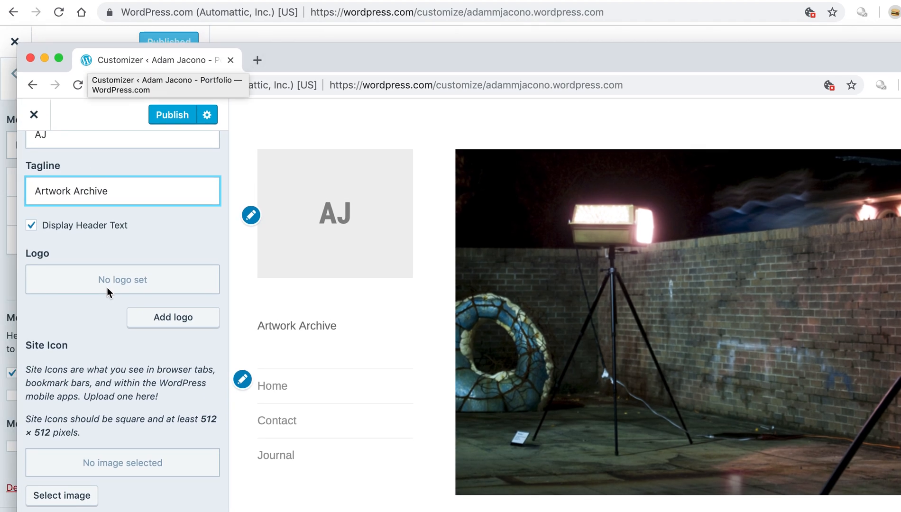
{"action": "scroll", "coordinate": [82, 479], "scroll_direction": "down", "scroll_amount": 1}
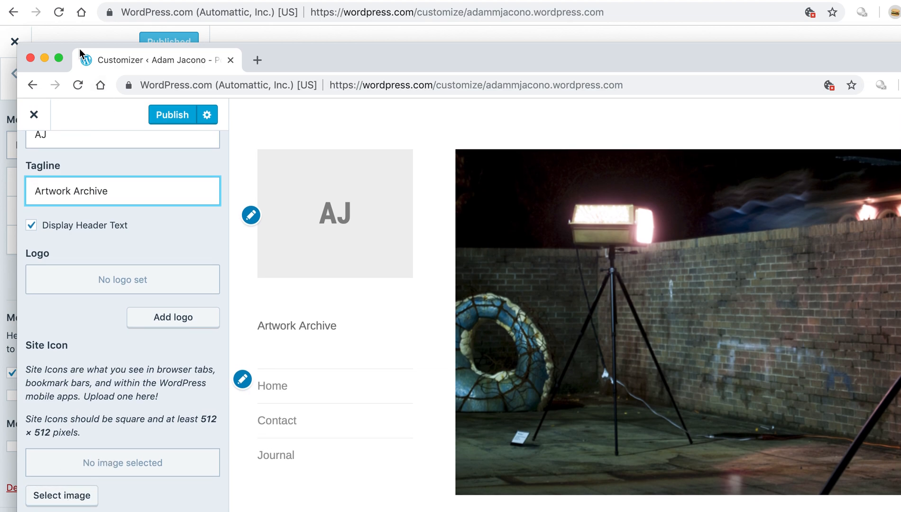
{"action": "left_click_drag", "start_coordinate": [203, 57], "coordinate": [370, 1]}
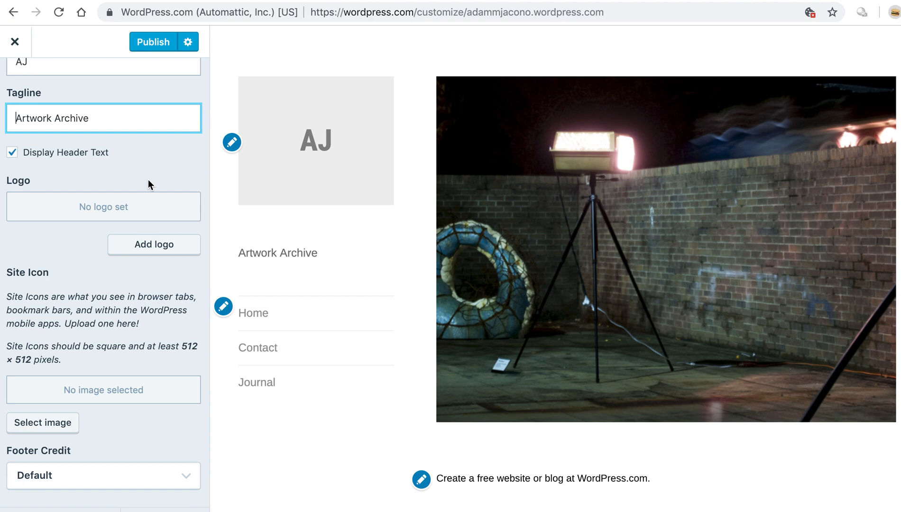
Step: Change the footer credit to WordPress.com, and switch it to WordPress.com Logo
{"action": "left_click", "coordinate": [104, 482]}
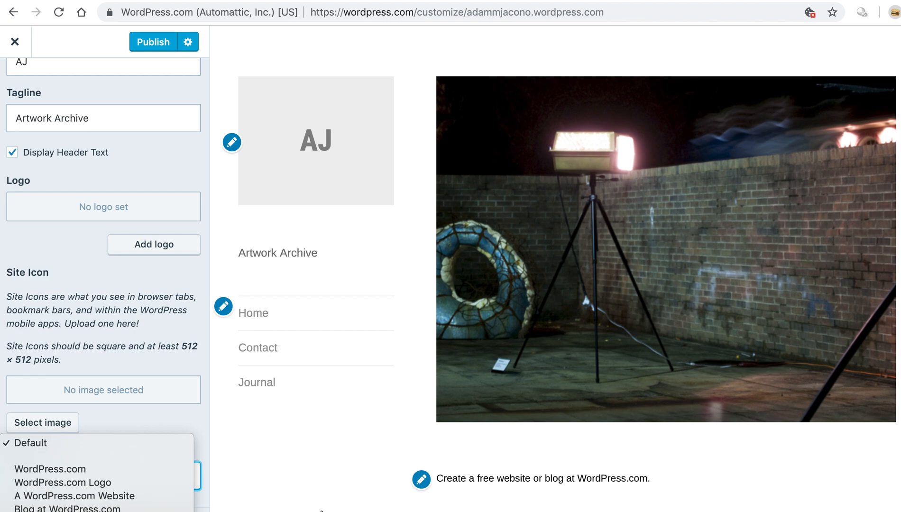
{"action": "left_click", "coordinate": [362, 510]}
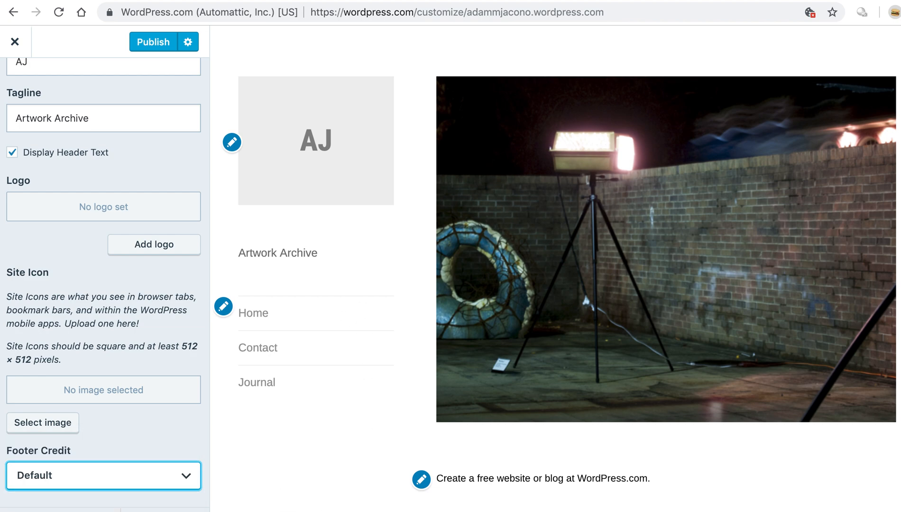
{"action": "left_click", "coordinate": [76, 474]}
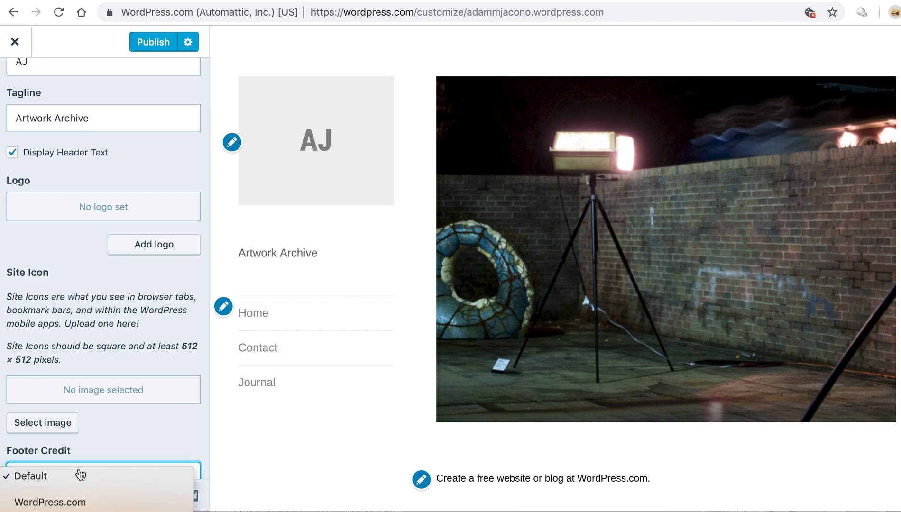
{"action": "left_click", "coordinate": [77, 475]}
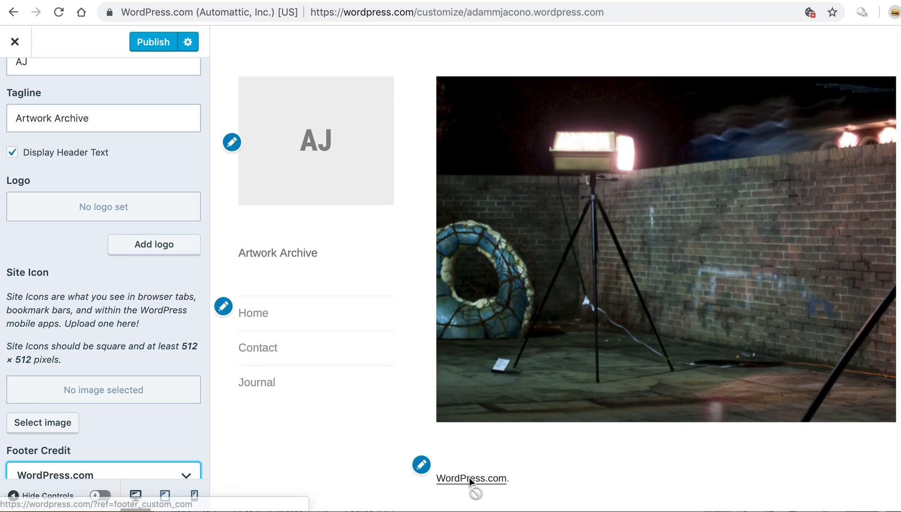
{"action": "left_click", "coordinate": [186, 475]}
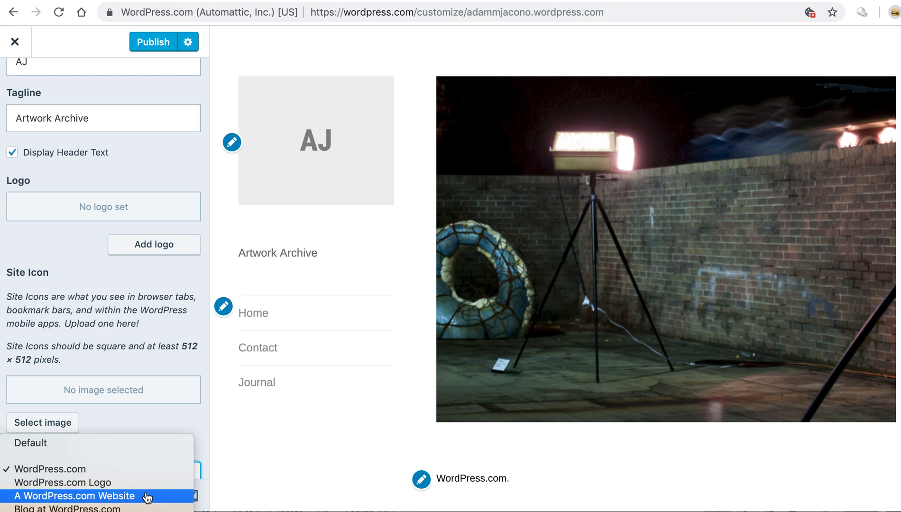
{"action": "left_click", "coordinate": [126, 482]}
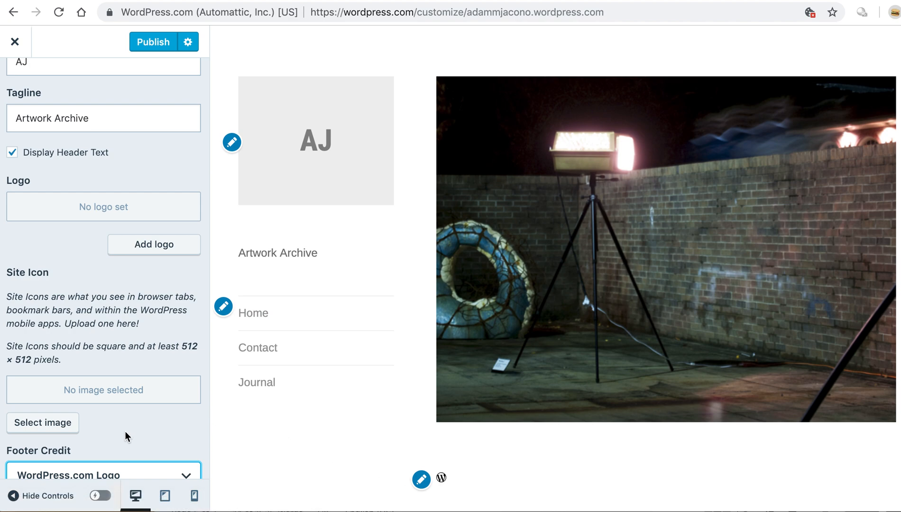
{"action": "scroll", "coordinate": [124, 430], "scroll_direction": "down", "scroll_amount": 1}
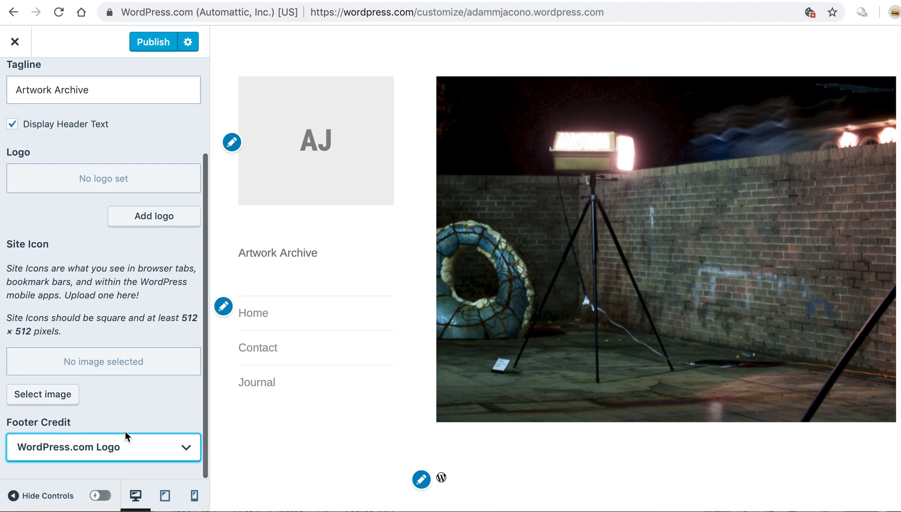
Step: Preview the site at tablet and phone sizes, browse the Vandals project, and return to the desktop preview
{"action": "left_click", "coordinate": [98, 497]}
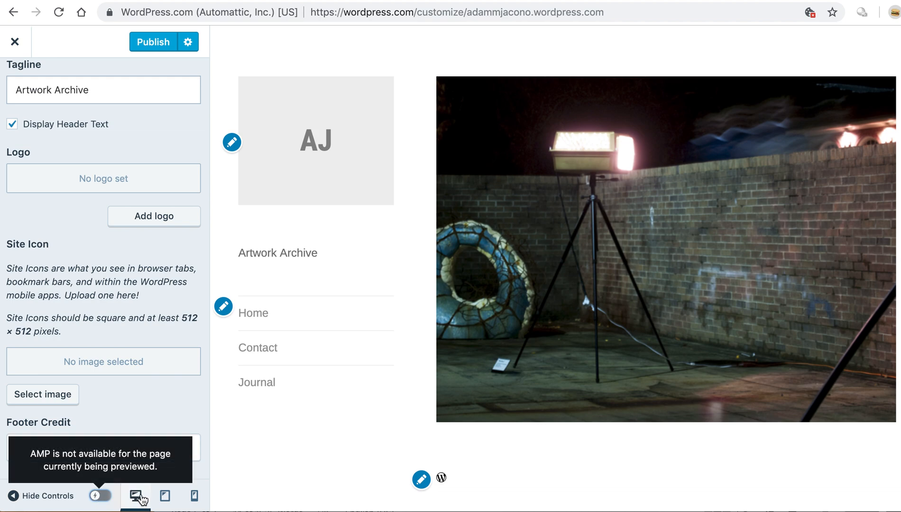
{"action": "left_click", "coordinate": [165, 496]}
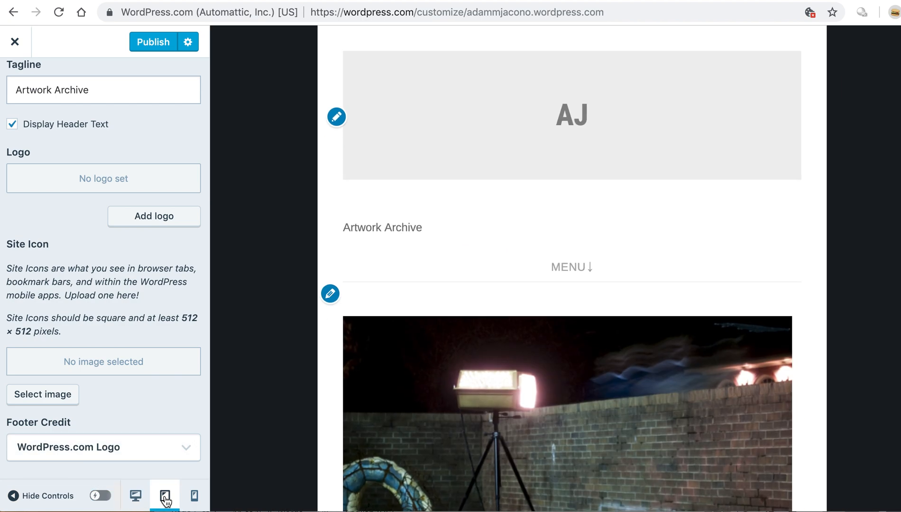
{"action": "left_click", "coordinate": [195, 496]}
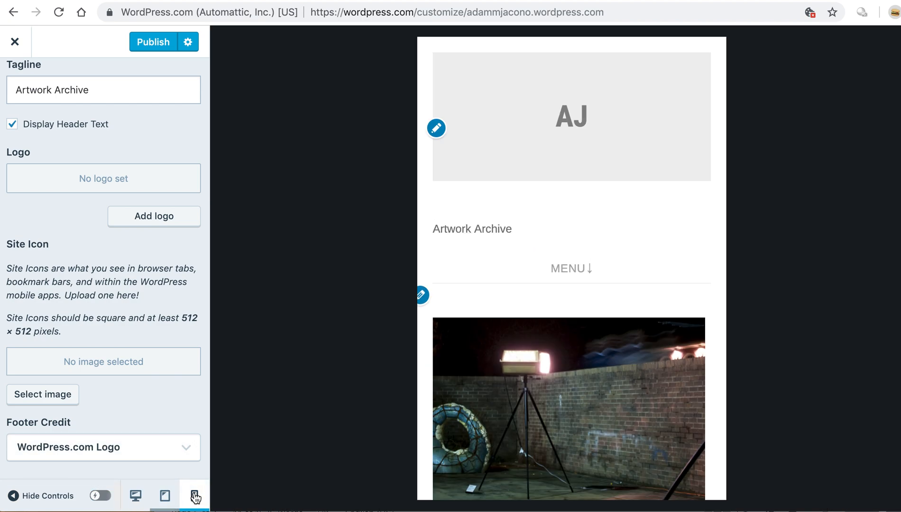
{"action": "scroll", "coordinate": [621, 337], "scroll_direction": "down", "scroll_amount": 4}
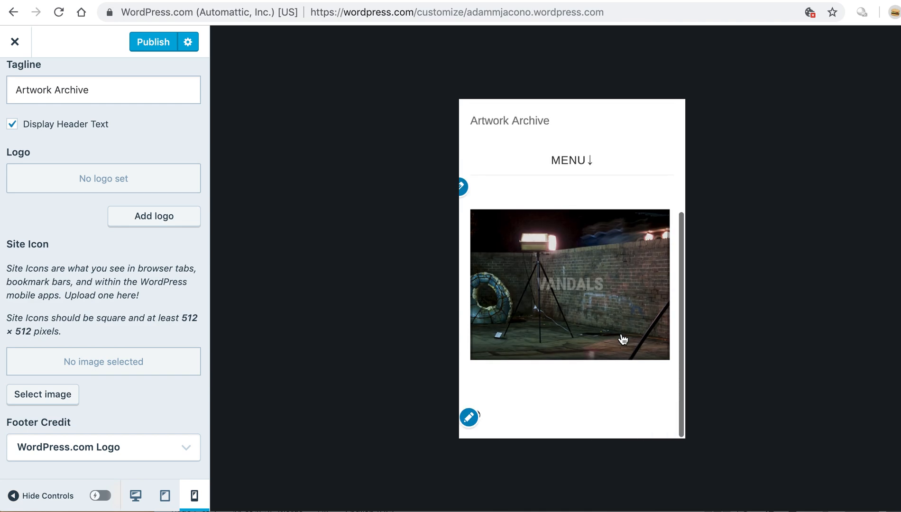
{"action": "left_click", "coordinate": [623, 339]}
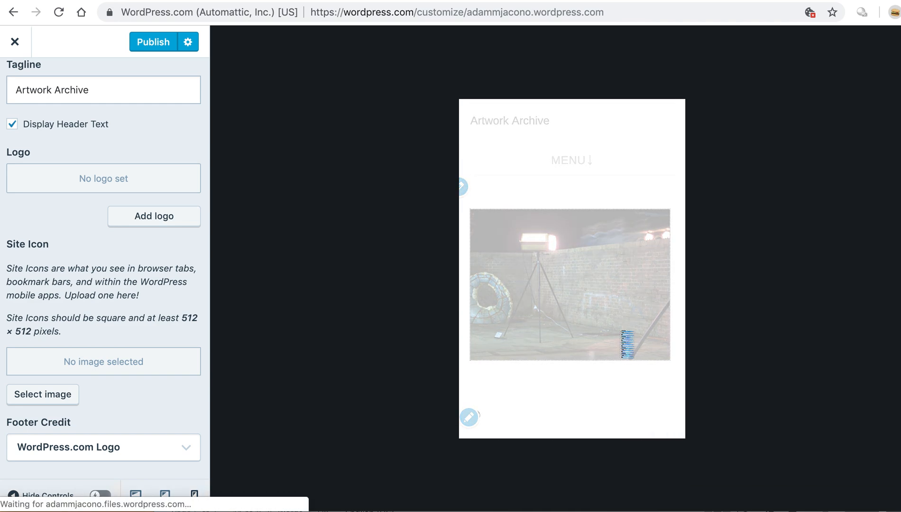
{"action": "scroll", "coordinate": [623, 339], "scroll_direction": "down", "scroll_amount": 10}
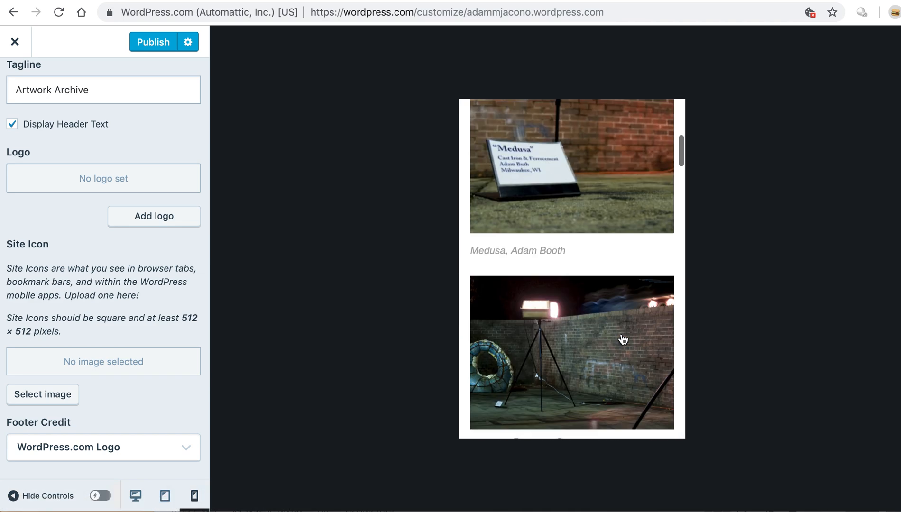
{"action": "scroll", "coordinate": [621, 338], "scroll_direction": "down", "scroll_amount": 5}
{"action": "scroll", "coordinate": [620, 337], "scroll_direction": "up", "scroll_amount": 6}
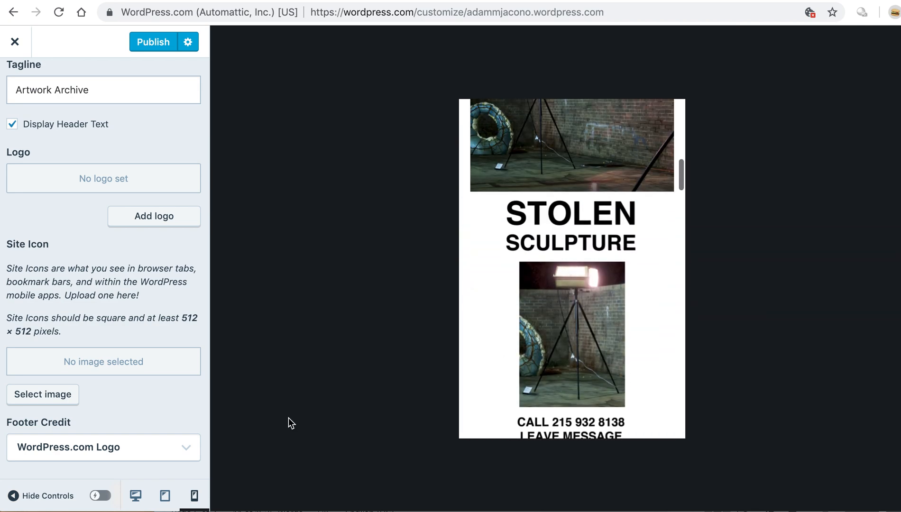
{"action": "left_click", "coordinate": [135, 496]}
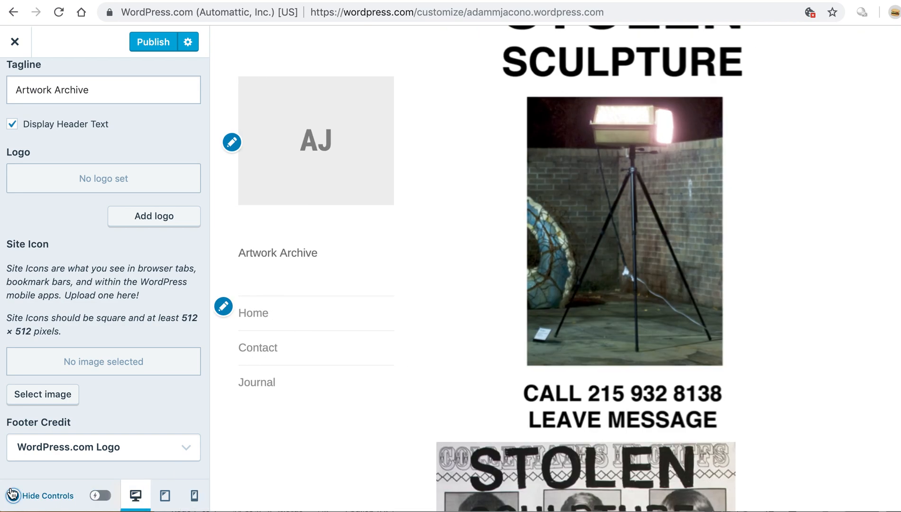
Step: Leave the customizer without publishing and reopen its Site Identity settings
{"action": "left_click", "coordinate": [15, 41]}
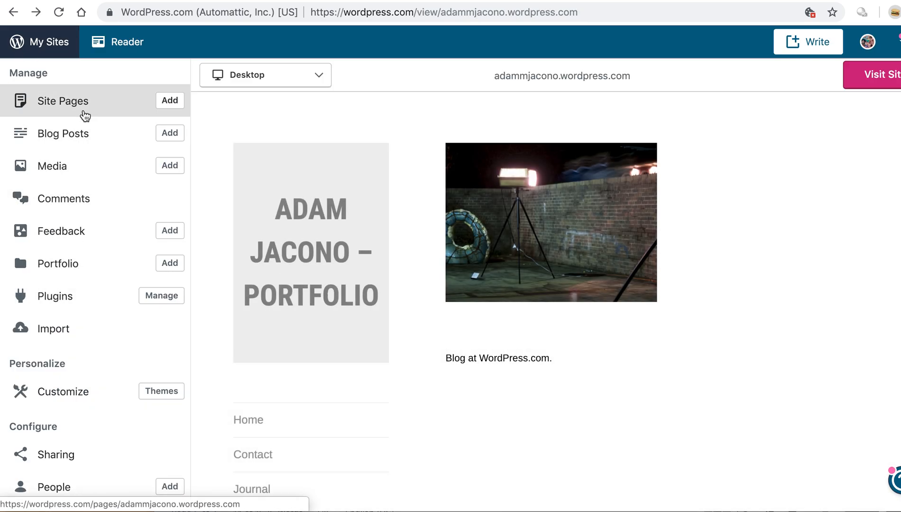
{"action": "scroll", "coordinate": [103, 149], "scroll_direction": "up", "scroll_amount": 5}
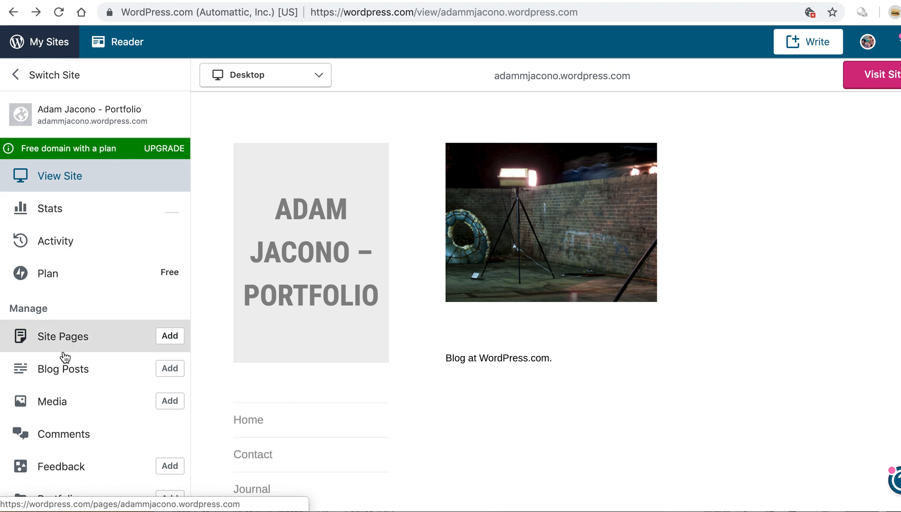
{"action": "scroll", "coordinate": [65, 358], "scroll_direction": "down", "scroll_amount": 4}
{"action": "left_click", "coordinate": [52, 455]}
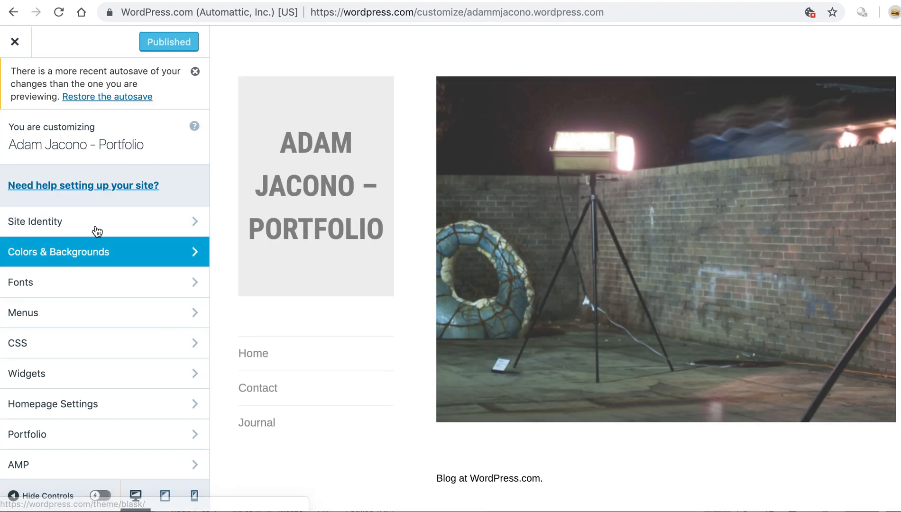
{"action": "left_click", "coordinate": [95, 221]}
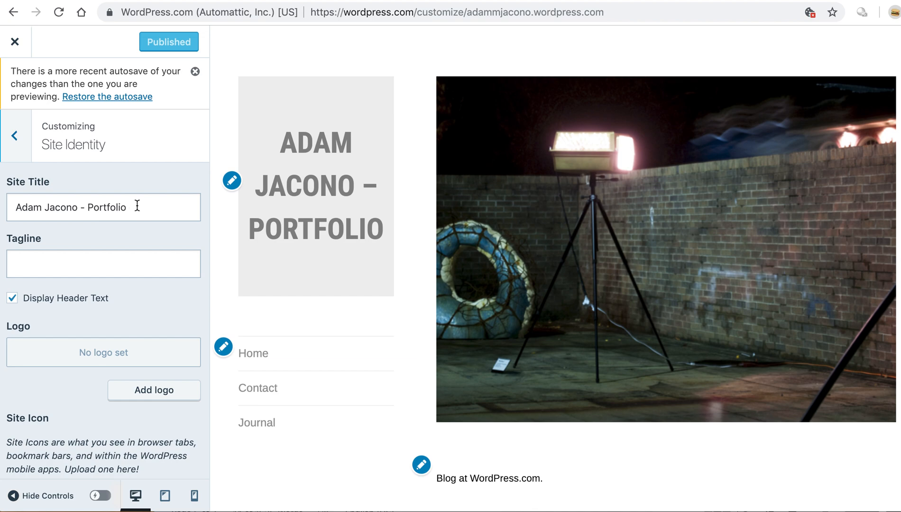
Step: Replace the site title with "AJ" and publish the change
{"action": "left_click_drag", "start_coordinate": [137, 206], "coordinate": [19, 207]}
{"action": "type", "text": "AJ"}
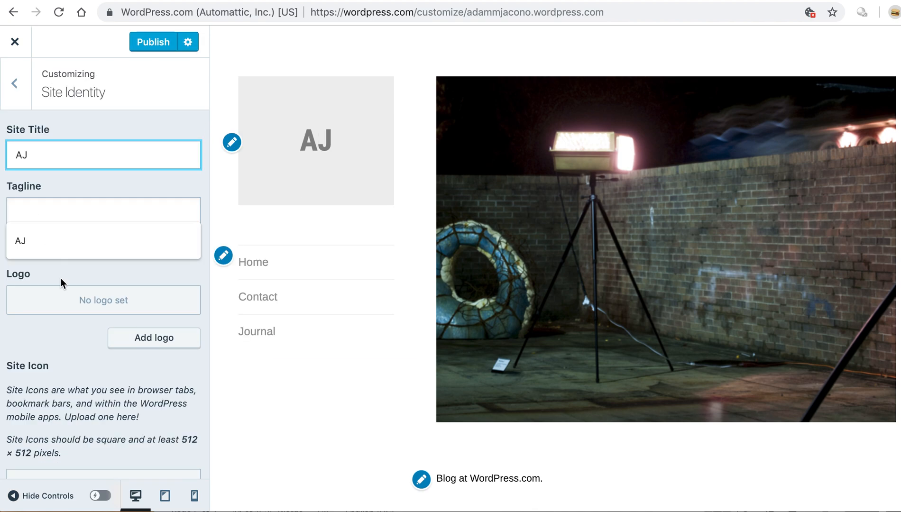
{"action": "scroll", "coordinate": [61, 278], "scroll_direction": "down", "scroll_amount": 2}
{"action": "left_click", "coordinate": [142, 43]}
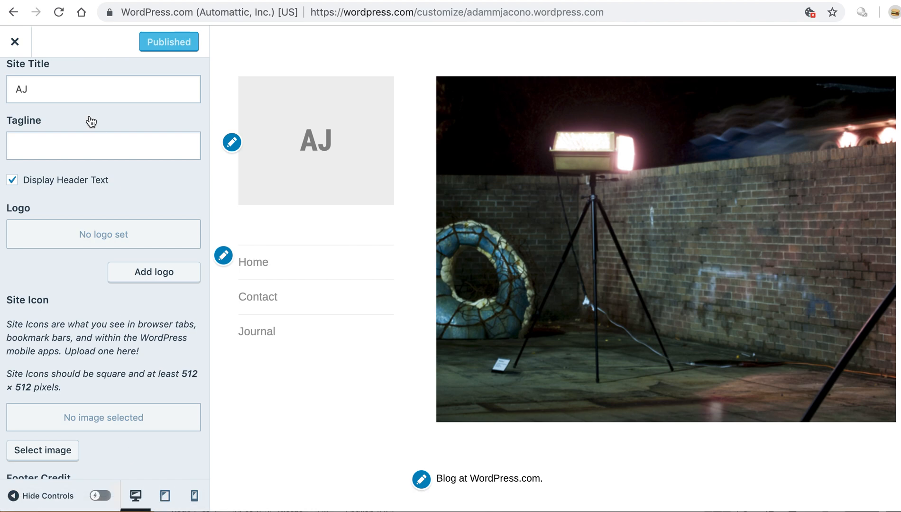
Step: Check the published title in the site view and in the reopened customizer's Site Identity settings
{"action": "left_click", "coordinate": [14, 41]}
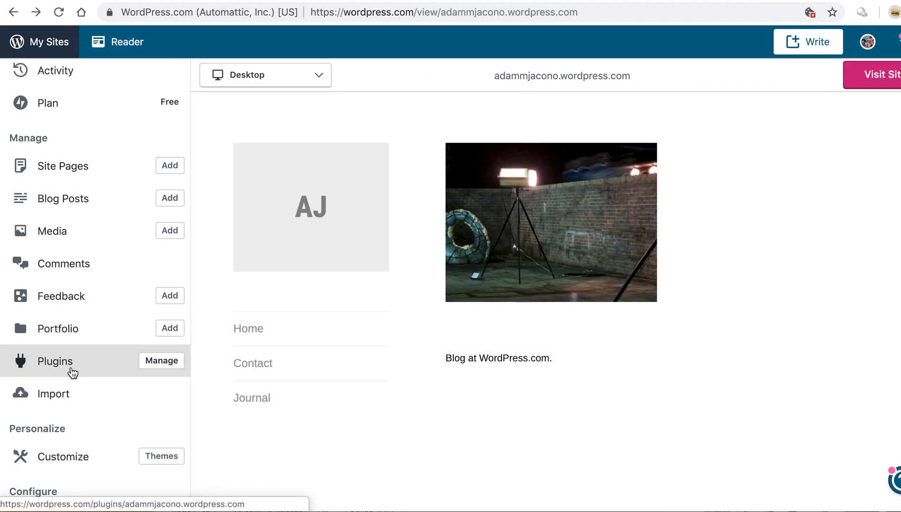
{"action": "left_click", "coordinate": [47, 454]}
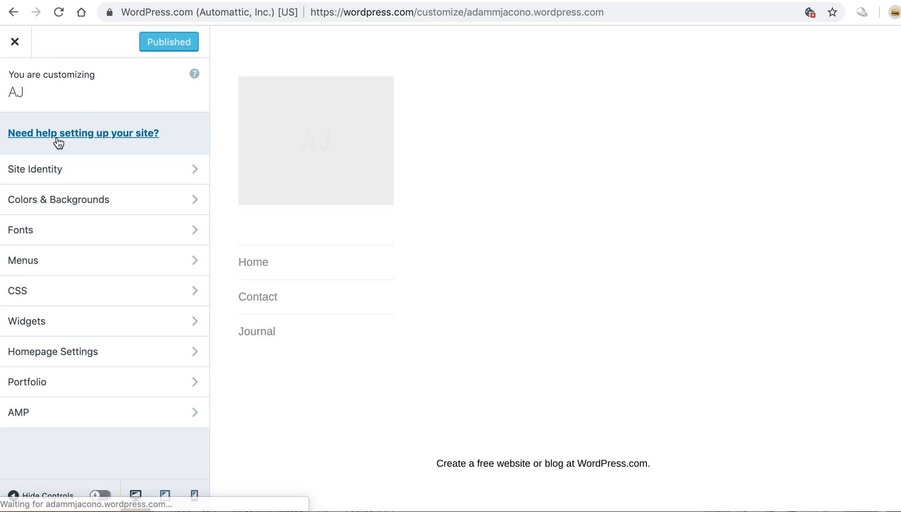
{"action": "left_click", "coordinate": [63, 170]}
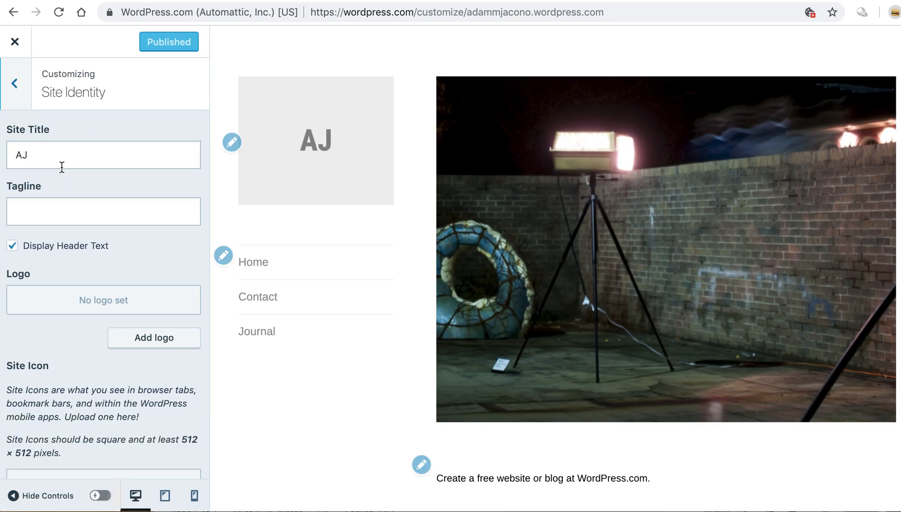
{"action": "left_click", "coordinate": [21, 89]}
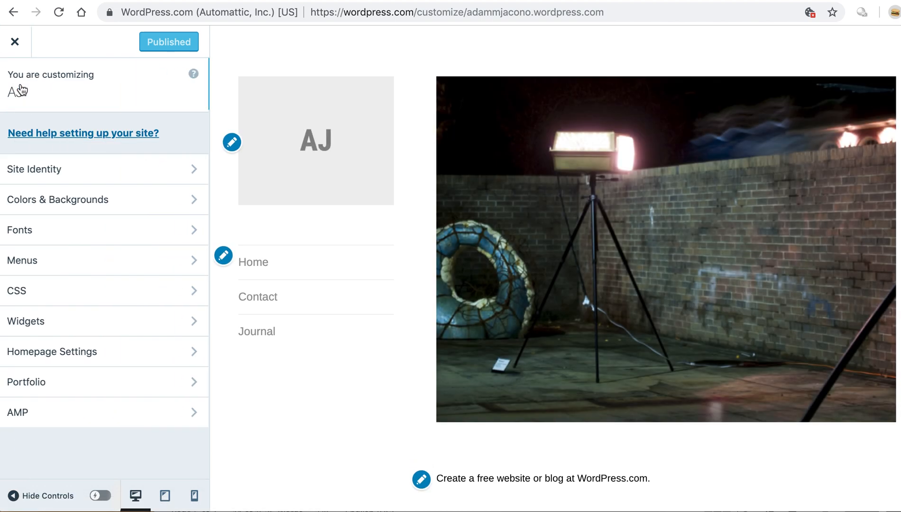
Step: Try the featured color palettes on the site and reset the background to its default color
{"action": "left_click", "coordinate": [73, 201]}
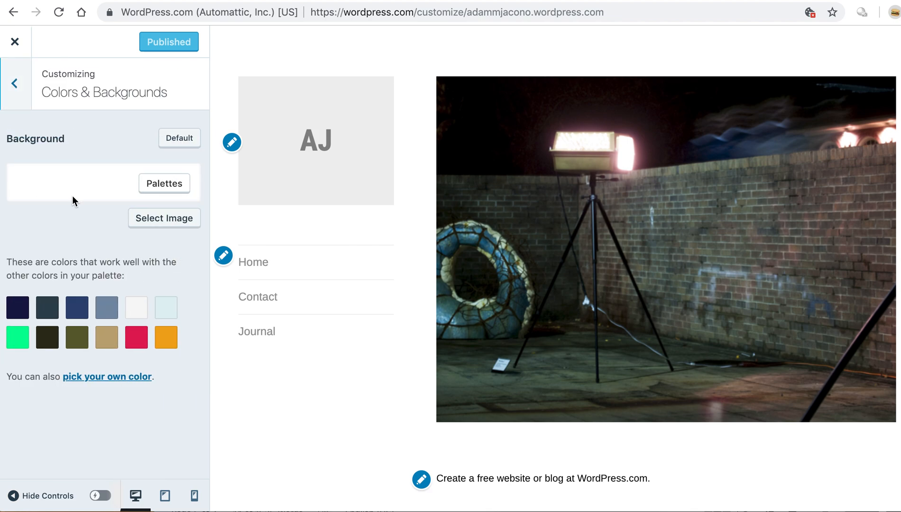
{"action": "left_click", "coordinate": [148, 190]}
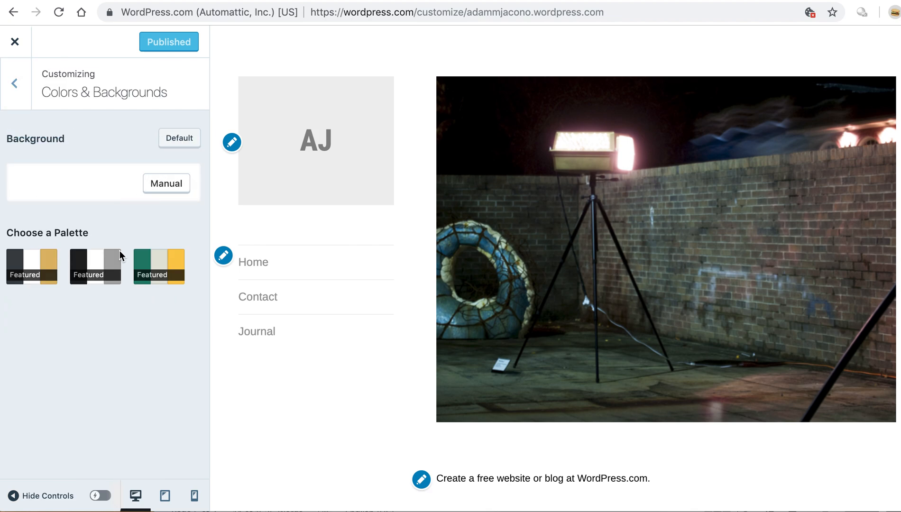
{"action": "left_click", "coordinate": [107, 276]}
{"action": "left_click", "coordinate": [156, 278]}
{"action": "left_click", "coordinate": [79, 275]}
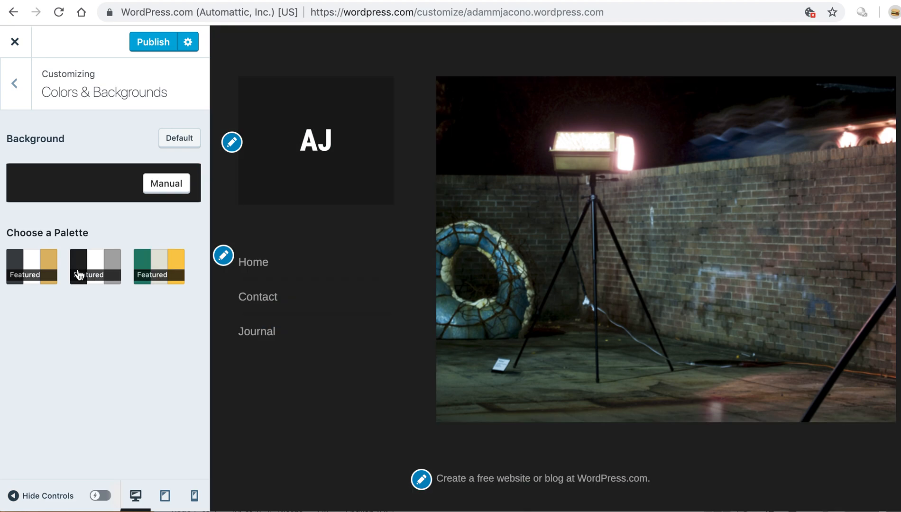
{"action": "left_click", "coordinate": [9, 260]}
{"action": "left_click", "coordinate": [100, 270]}
{"action": "left_click", "coordinate": [177, 139]}
{"action": "left_click", "coordinate": [15, 84]}
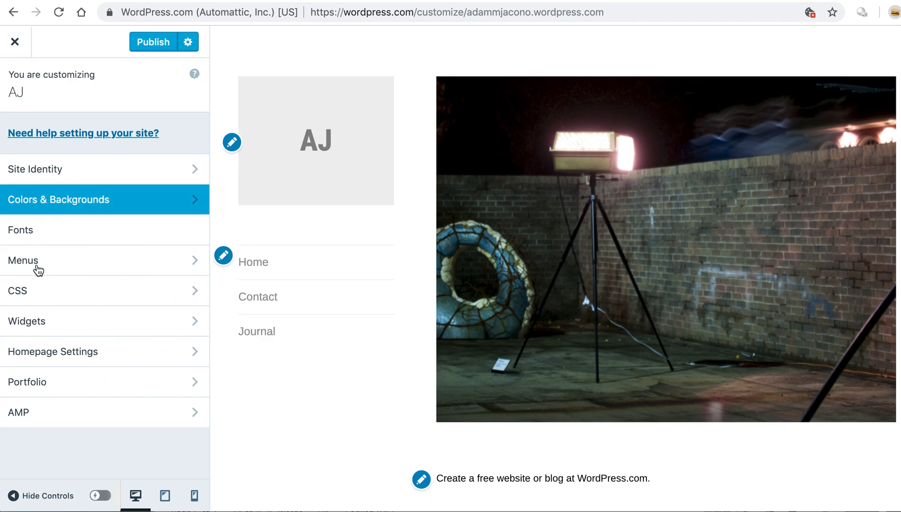
Step: Browse the heading fonts, try Tangerine for the headings and restore the default theme font
{"action": "left_click", "coordinate": [49, 232]}
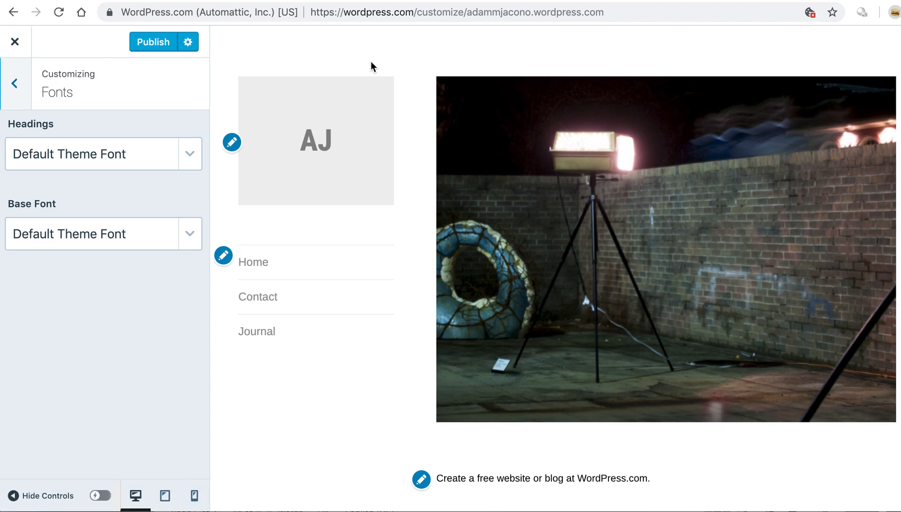
{"action": "left_click", "coordinate": [185, 155]}
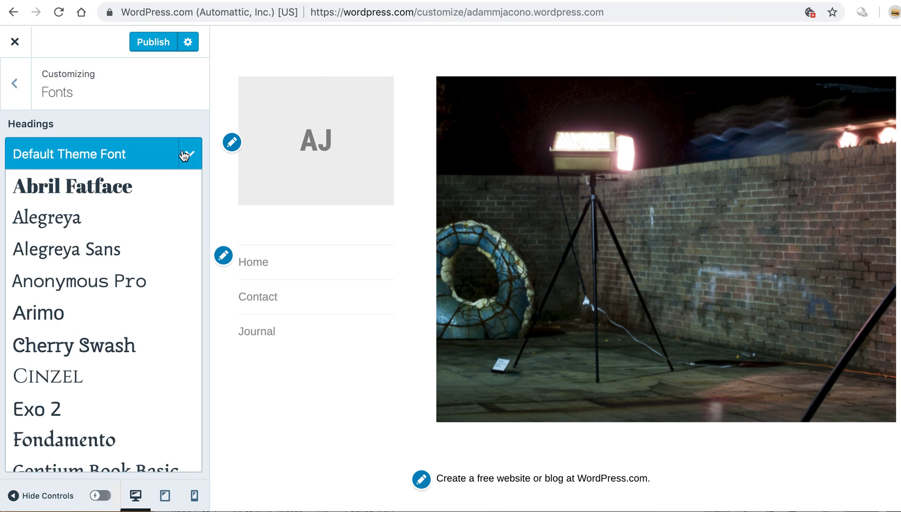
{"action": "scroll", "coordinate": [119, 476], "scroll_direction": "down", "scroll_amount": 10}
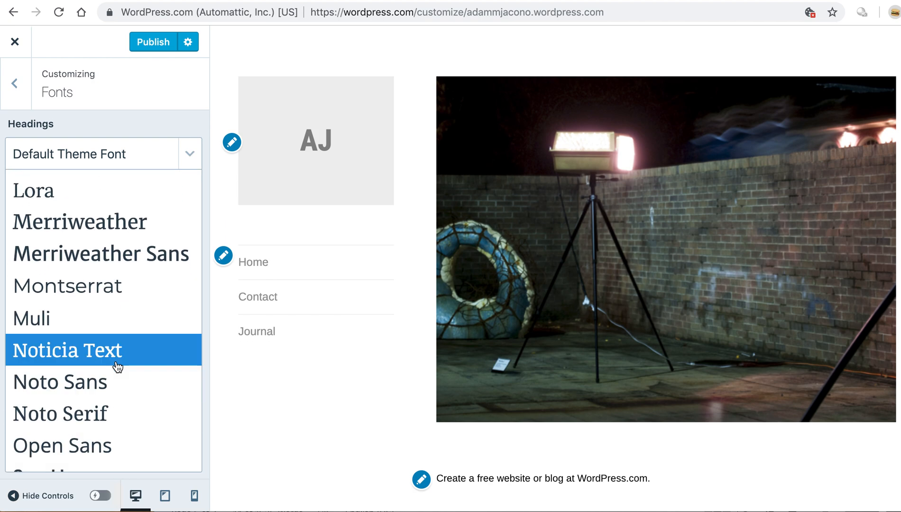
{"action": "scroll", "coordinate": [118, 368], "scroll_direction": "down", "scroll_amount": 5}
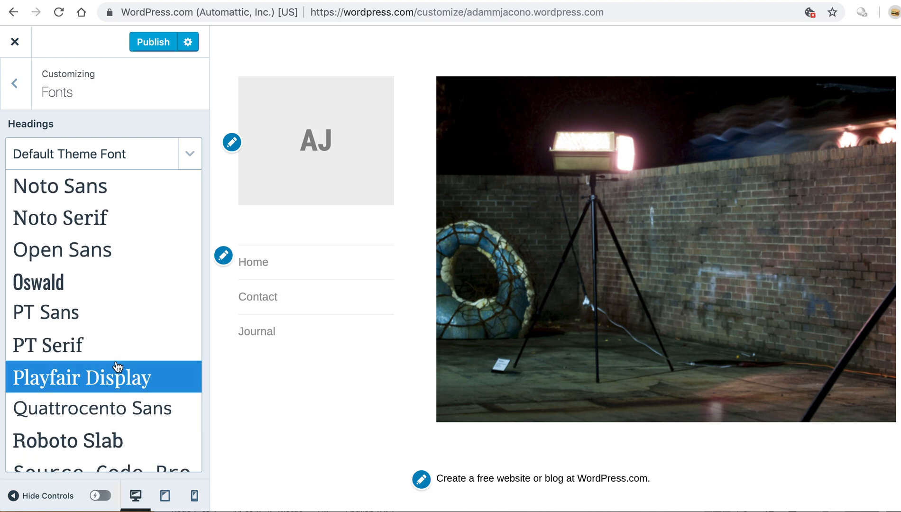
{"action": "scroll", "coordinate": [117, 364], "scroll_direction": "up", "scroll_amount": 2}
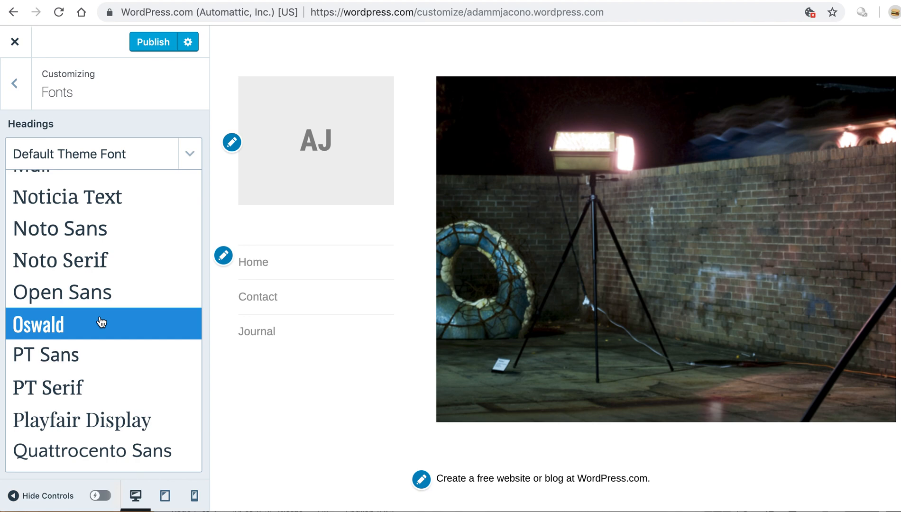
{"action": "scroll", "coordinate": [101, 323], "scroll_direction": "up", "scroll_amount": 10}
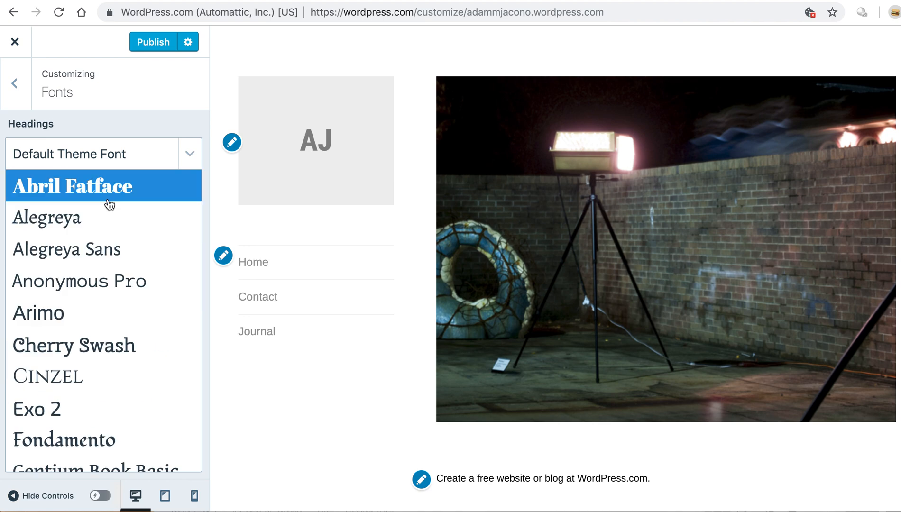
{"action": "scroll", "coordinate": [42, 351], "scroll_direction": "down", "scroll_amount": 10}
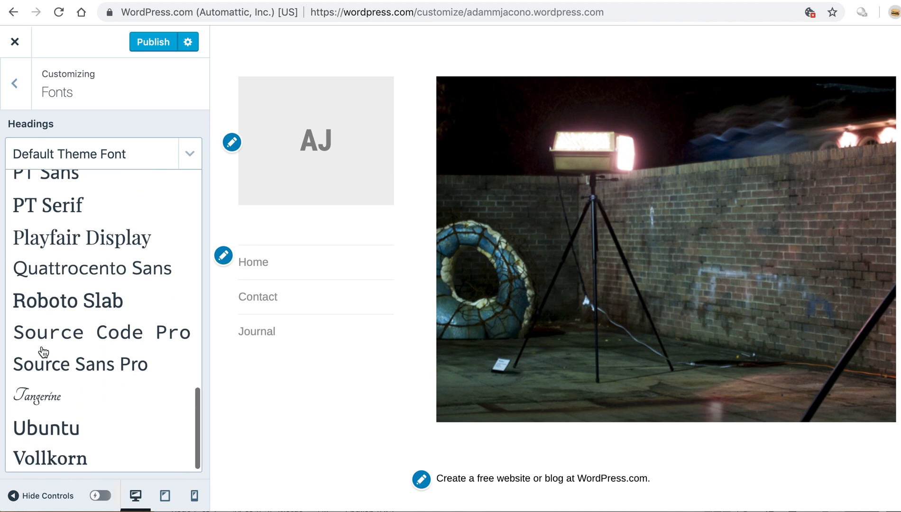
{"action": "left_click", "coordinate": [36, 397]}
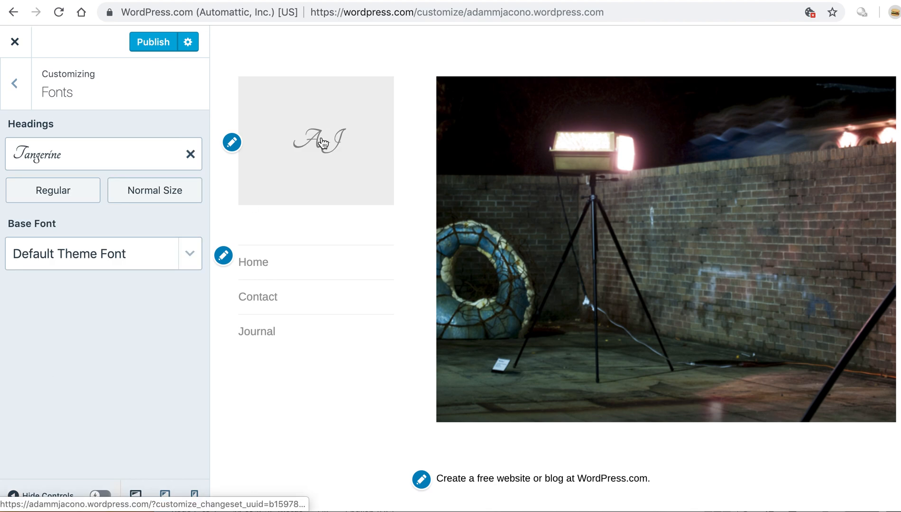
{"action": "left_click", "coordinate": [189, 155]}
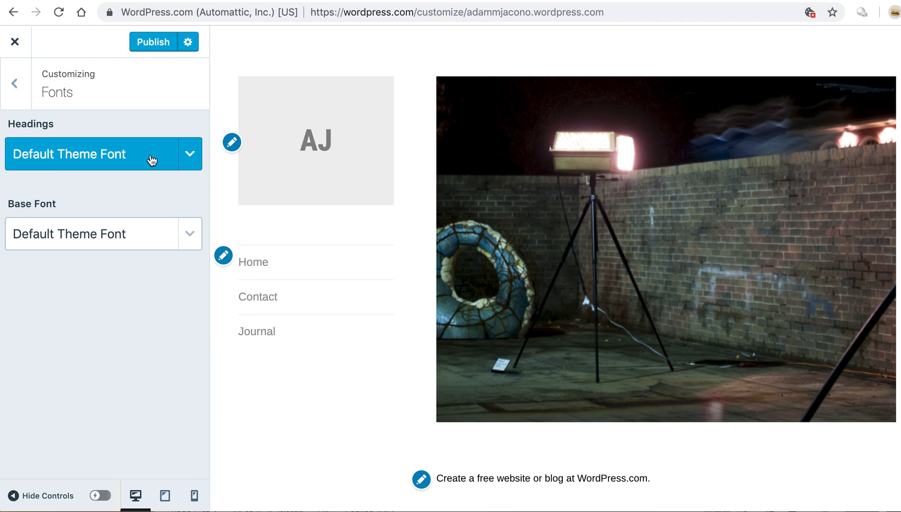
Step: Open the Primary menu's settings and look at its Home item
{"action": "left_click", "coordinate": [15, 83]}
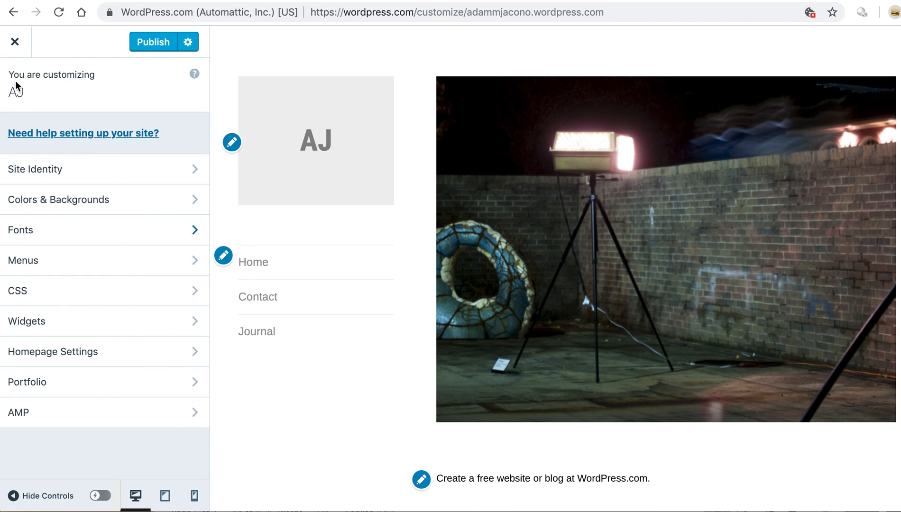
{"action": "left_click", "coordinate": [64, 260]}
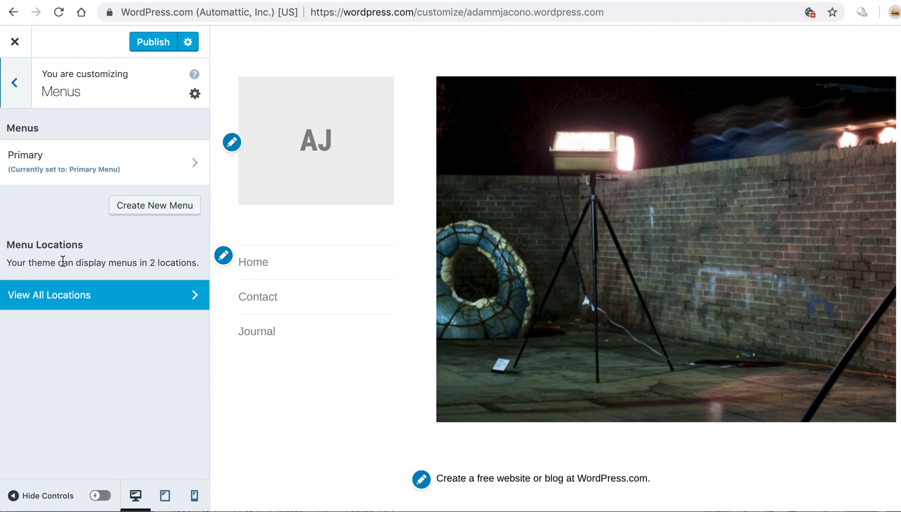
{"action": "left_click", "coordinate": [89, 174]}
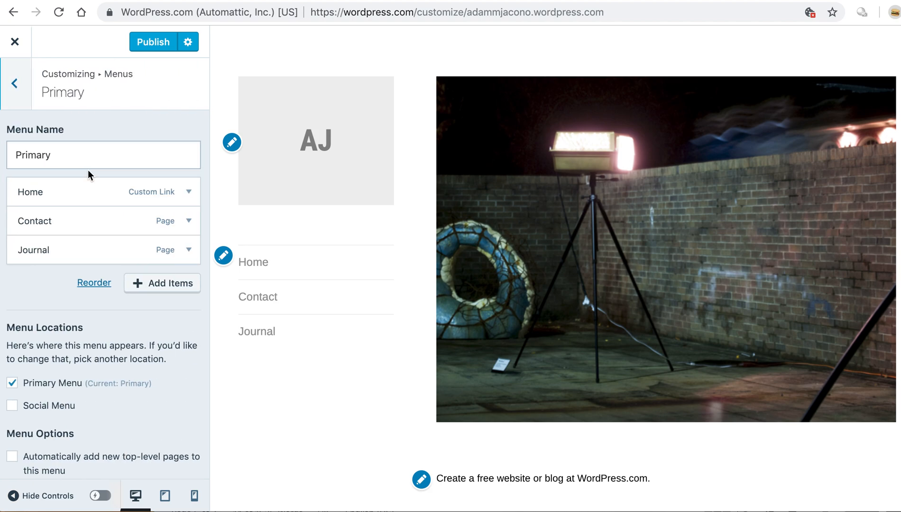
{"action": "left_click", "coordinate": [191, 195]}
{"action": "left_click", "coordinate": [191, 195]}
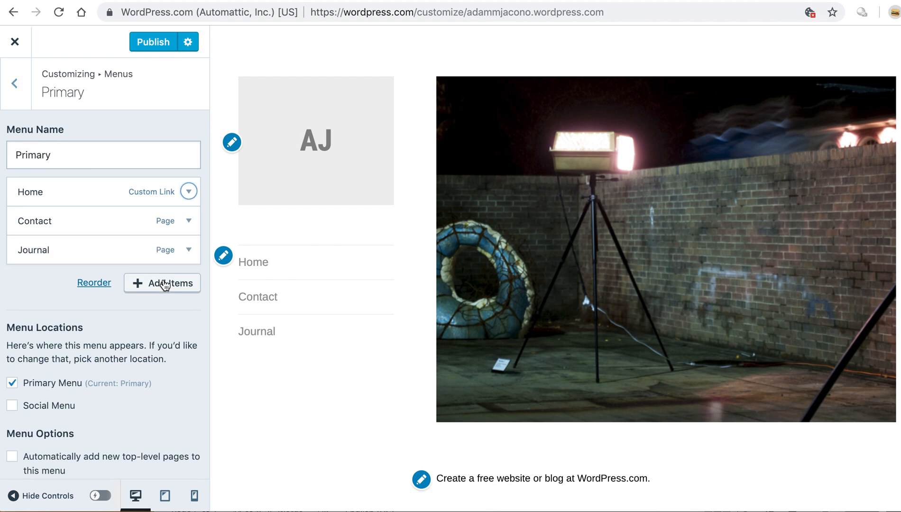
Step: Add the Sculpture project type to the Primary menu and nest it as a sub-item under Home
{"action": "left_click", "coordinate": [158, 284]}
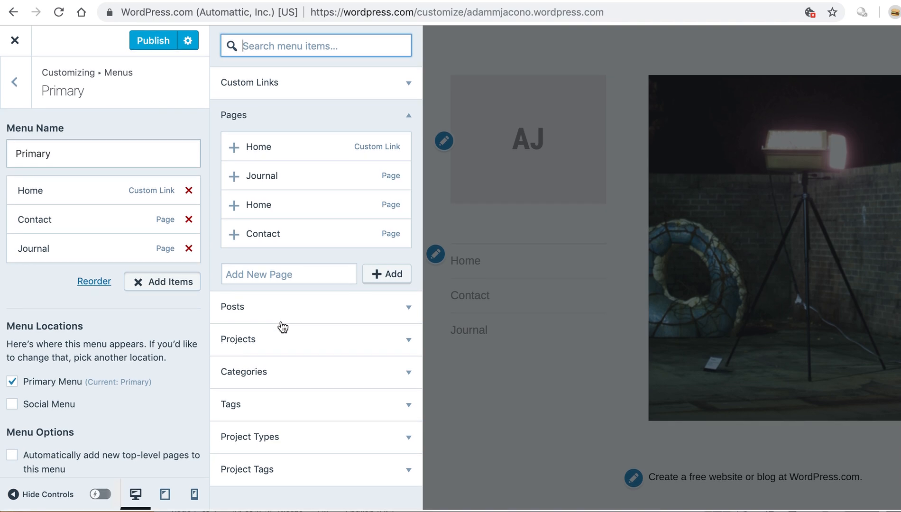
{"action": "left_click", "coordinate": [408, 380]}
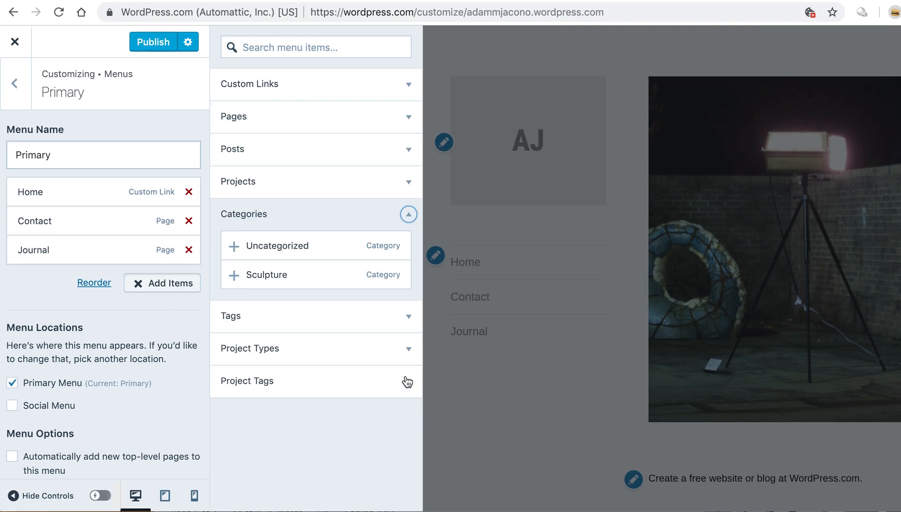
{"action": "left_click", "coordinate": [408, 215]}
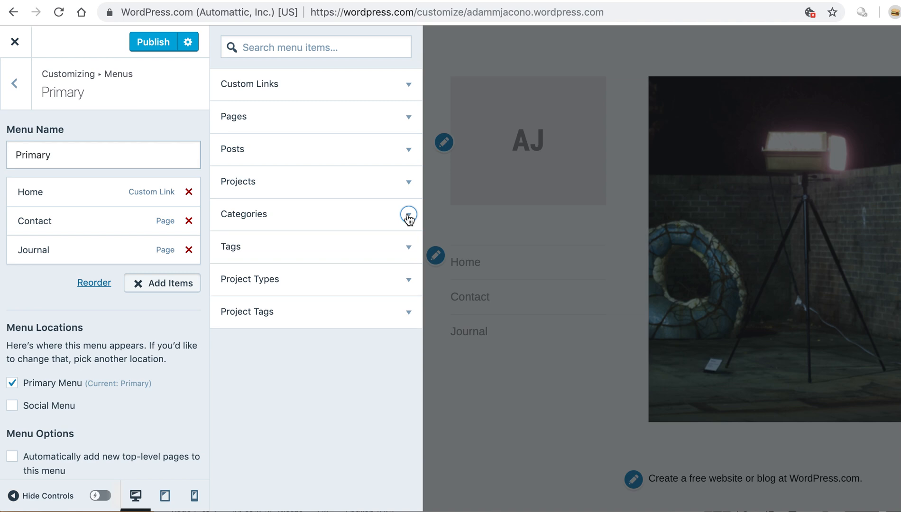
{"action": "left_click", "coordinate": [408, 182]}
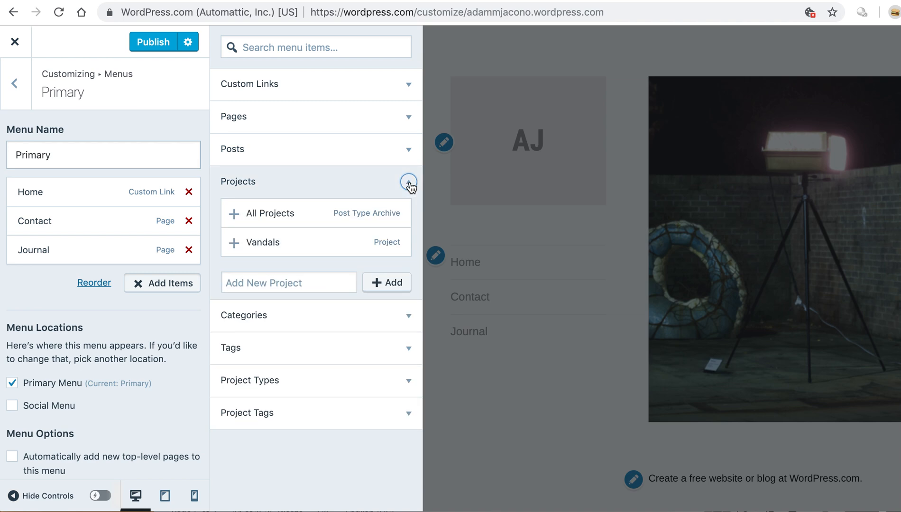
{"action": "left_click", "coordinate": [409, 182]}
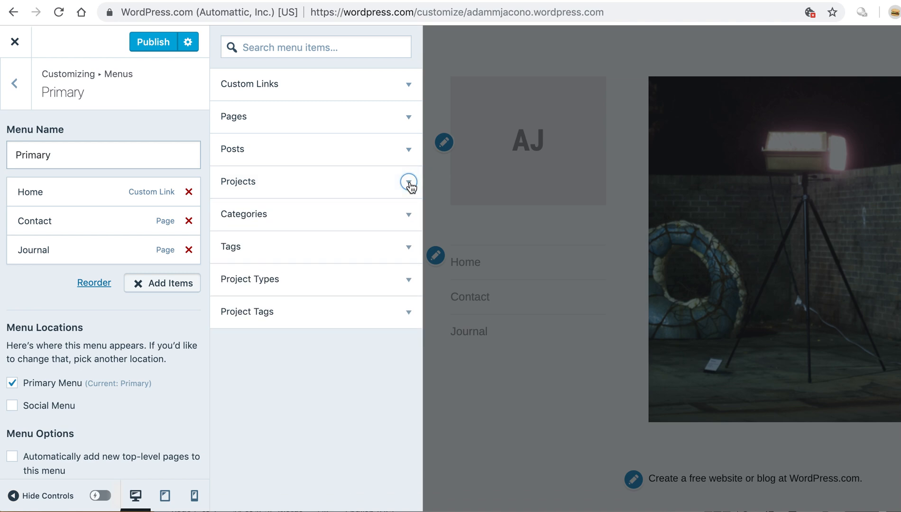
{"action": "left_click", "coordinate": [409, 279]}
{"action": "left_click", "coordinate": [248, 313]}
{"action": "mouse_move", "coordinate": [36, 285]}
{"action": "left_mouse_down"}
{"action": "mouse_move", "coordinate": [41, 209]}
{"action": "mouse_move", "coordinate": [41, 253]}
{"action": "mouse_move", "coordinate": [40, 221]}
{"action": "left_mouse_up"}
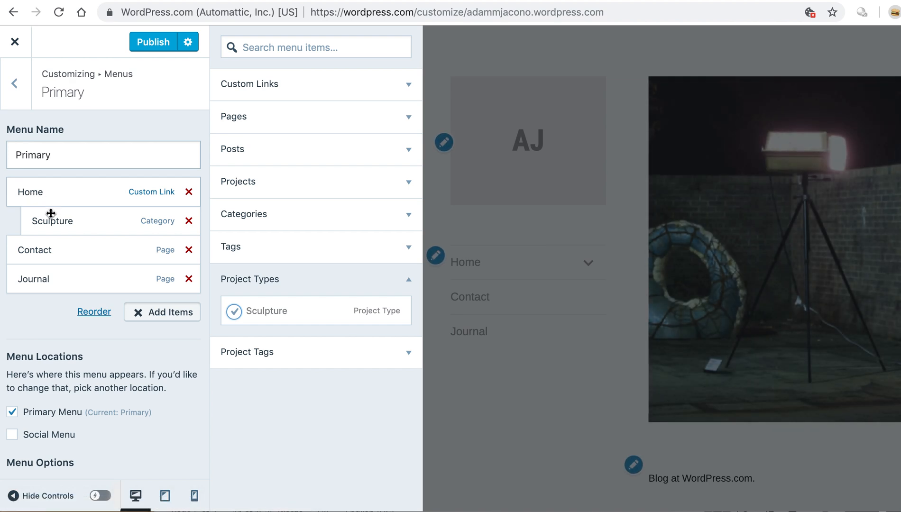
Step: Close the list of addable items and test expanding and collapsing the Home submenu in the site preview
{"action": "left_click", "coordinate": [583, 268]}
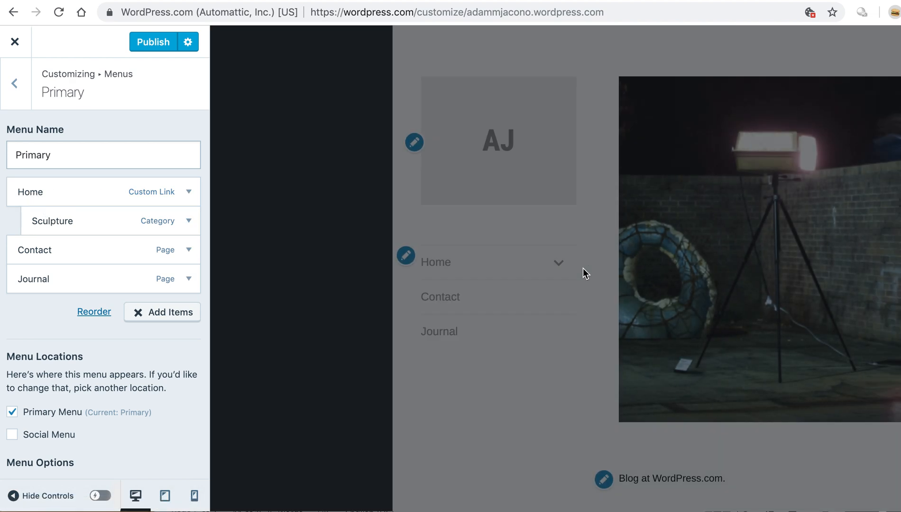
{"action": "left_click", "coordinate": [372, 268]}
{"action": "left_click", "coordinate": [373, 267]}
{"action": "left_click", "coordinate": [373, 267]}
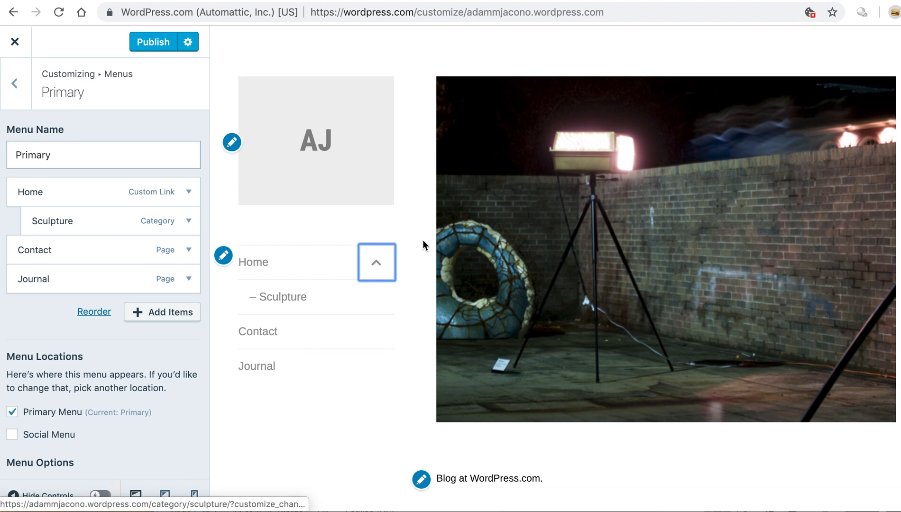
{"action": "left_click", "coordinate": [368, 260]}
{"action": "left_click", "coordinate": [368, 261]}
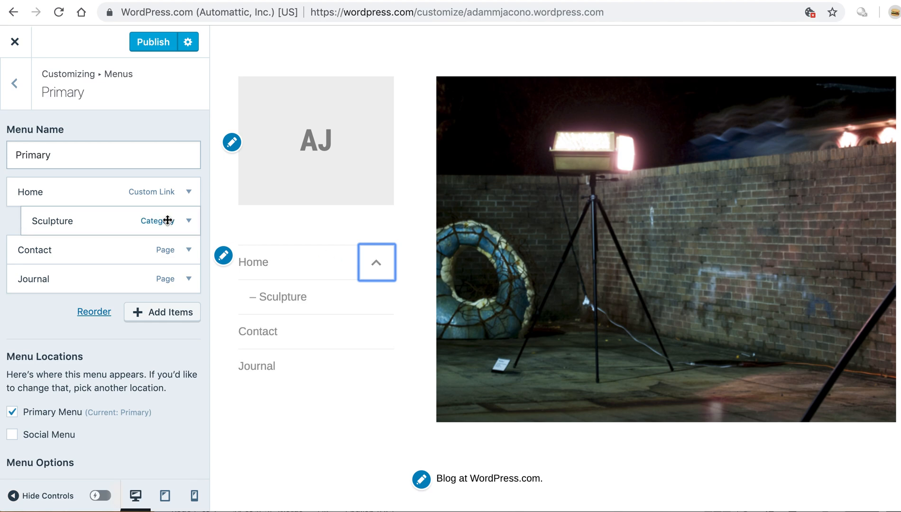
{"action": "left_click", "coordinate": [386, 275]}
Step: Review the Primary menu's settings and publish the menu changes
{"action": "scroll", "coordinate": [113, 250], "scroll_direction": "down", "scroll_amount": 3}
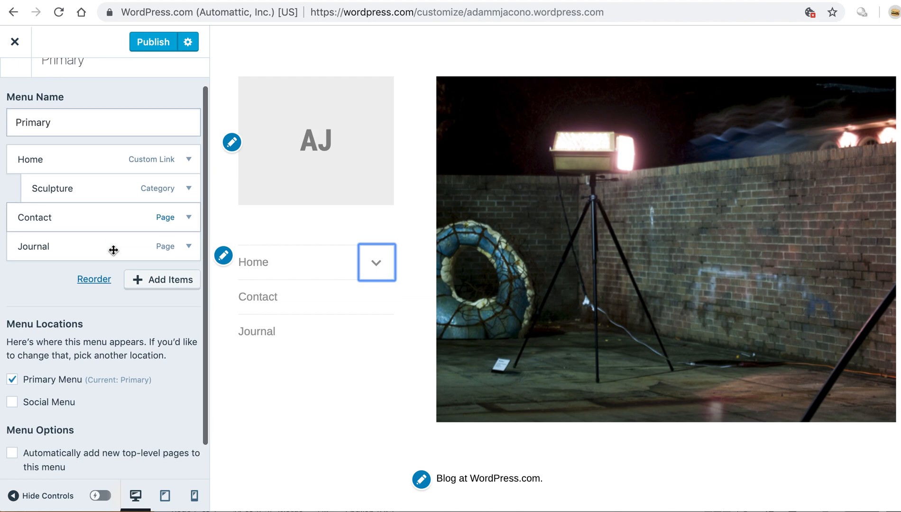
{"action": "scroll", "coordinate": [114, 250], "scroll_direction": "up", "scroll_amount": 3}
{"action": "left_click", "coordinate": [163, 46]}
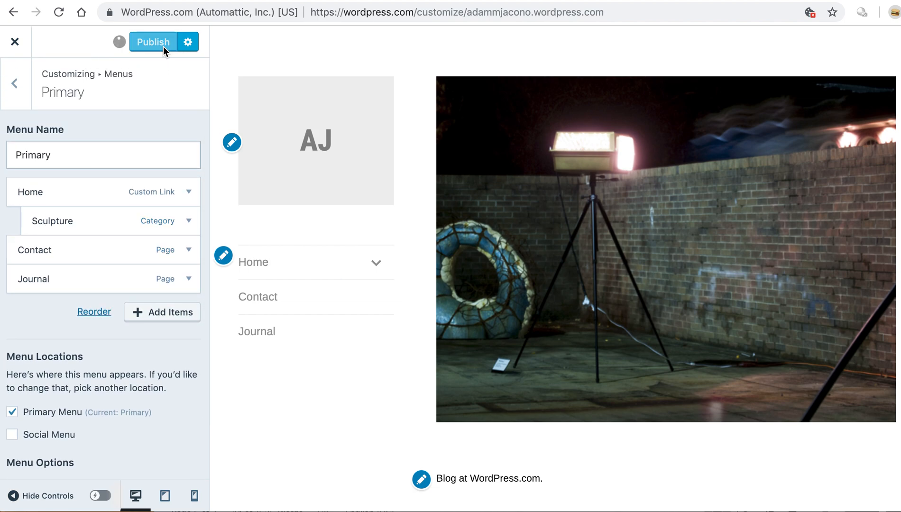
Step: Leave the menu settings and check the CSS customization section
{"action": "left_click", "coordinate": [15, 87]}
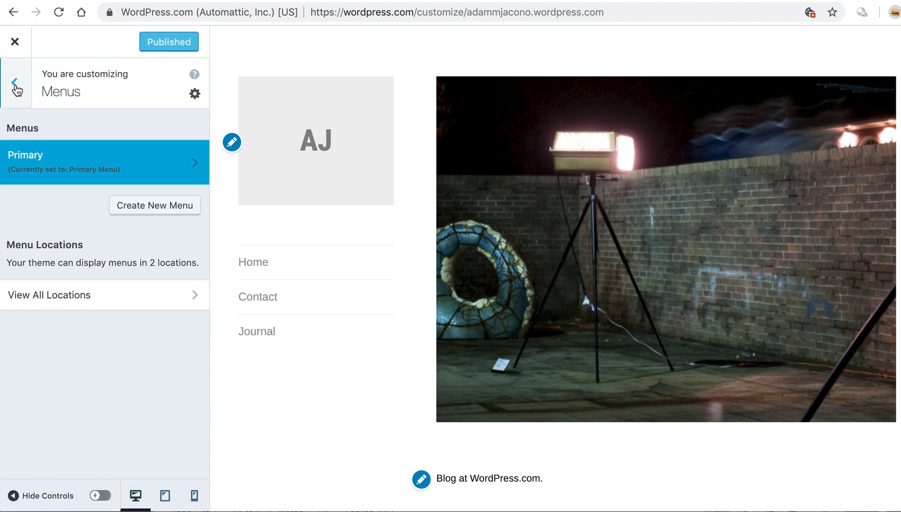
{"action": "left_click", "coordinate": [16, 88]}
{"action": "left_click", "coordinate": [67, 291]}
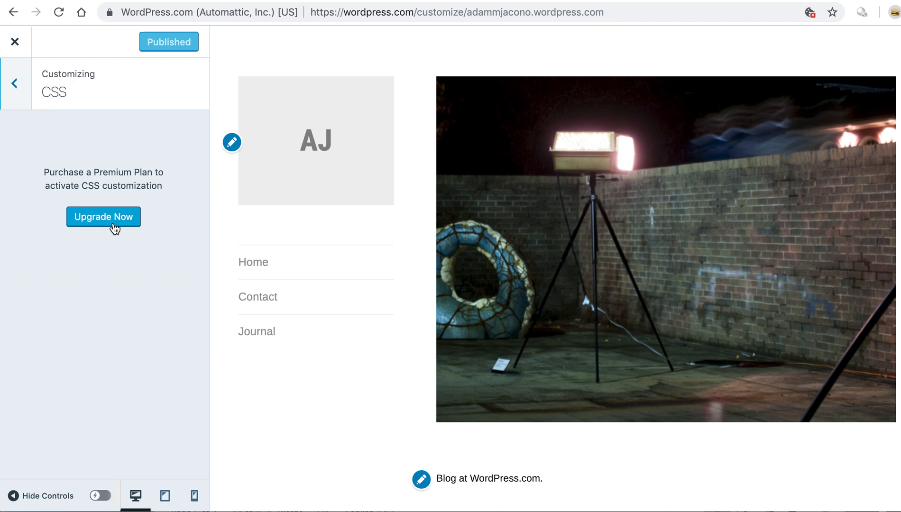
{"action": "left_click", "coordinate": [19, 86]}
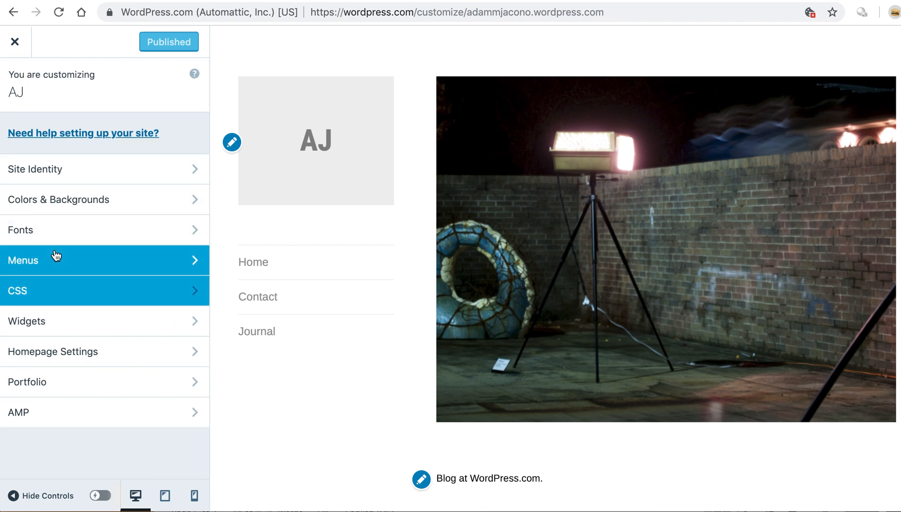
Step: Open the Footer Sidebar 1 widgets, preview the Journal page's footer and move the Search widget below Follow Blog
{"action": "left_click", "coordinate": [54, 325]}
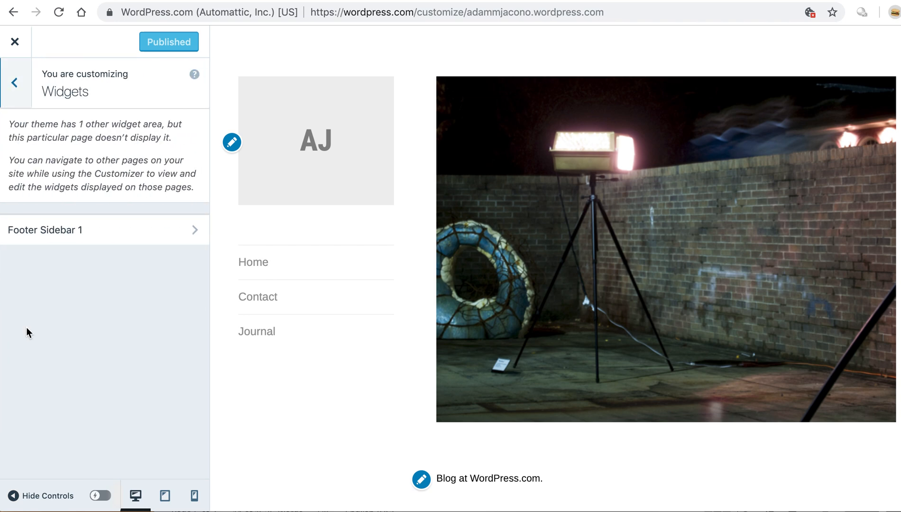
{"action": "left_click", "coordinate": [72, 229]}
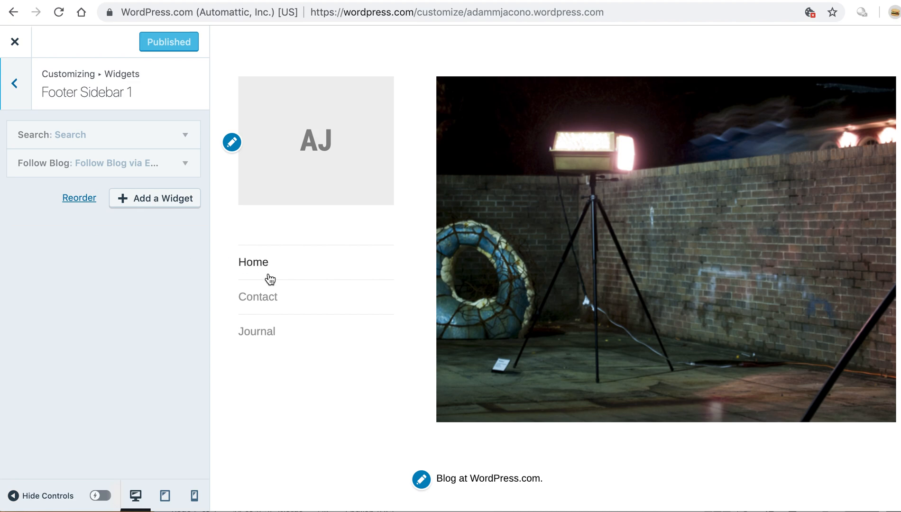
{"action": "left_click", "coordinate": [258, 336]}
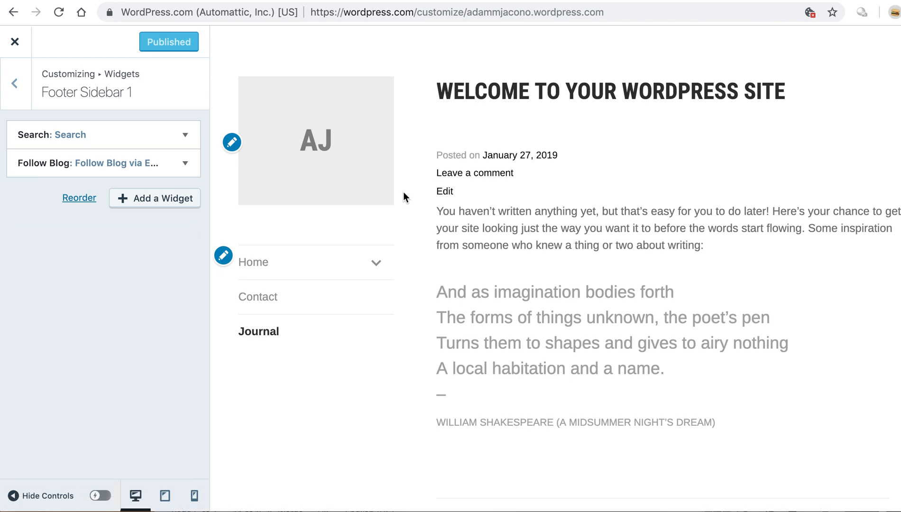
{"action": "scroll", "coordinate": [403, 197], "scroll_direction": "down", "scroll_amount": 1}
{"action": "scroll", "coordinate": [404, 191], "scroll_direction": "down", "scroll_amount": 10}
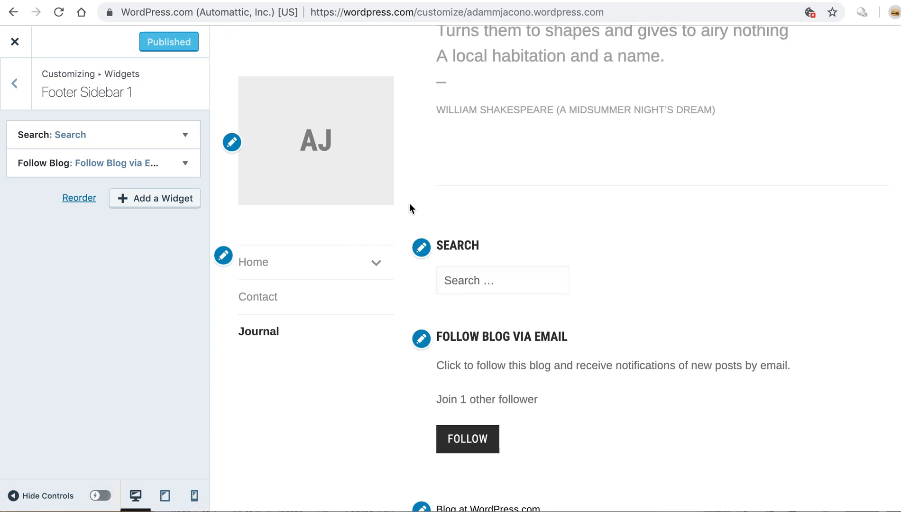
{"action": "left_click_drag", "start_coordinate": [106, 135], "coordinate": [86, 167]}
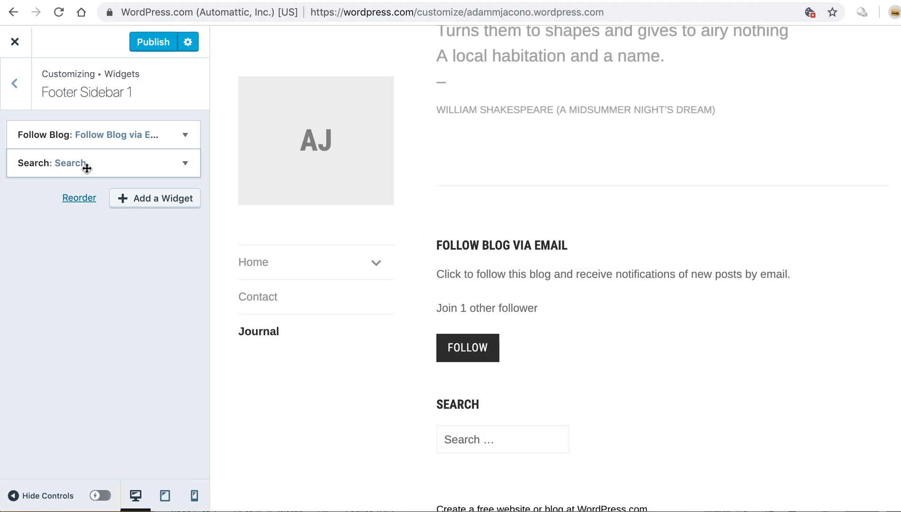
Step: Browse the available widgets and add an Instagram widget below Search in Footer Sidebar 1
{"action": "left_click", "coordinate": [135, 203]}
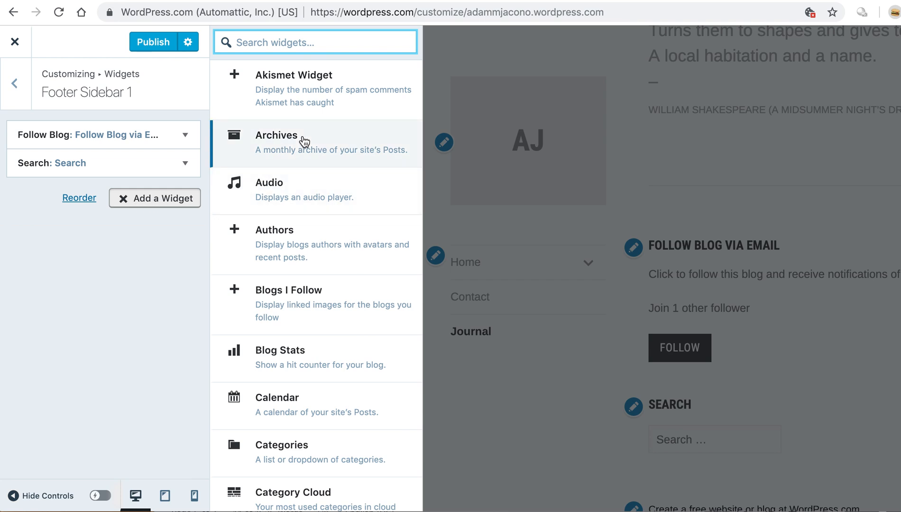
{"action": "scroll", "coordinate": [277, 413], "scroll_direction": "down", "scroll_amount": 8}
{"action": "scroll", "coordinate": [277, 412], "scroll_direction": "down", "scroll_amount": 2}
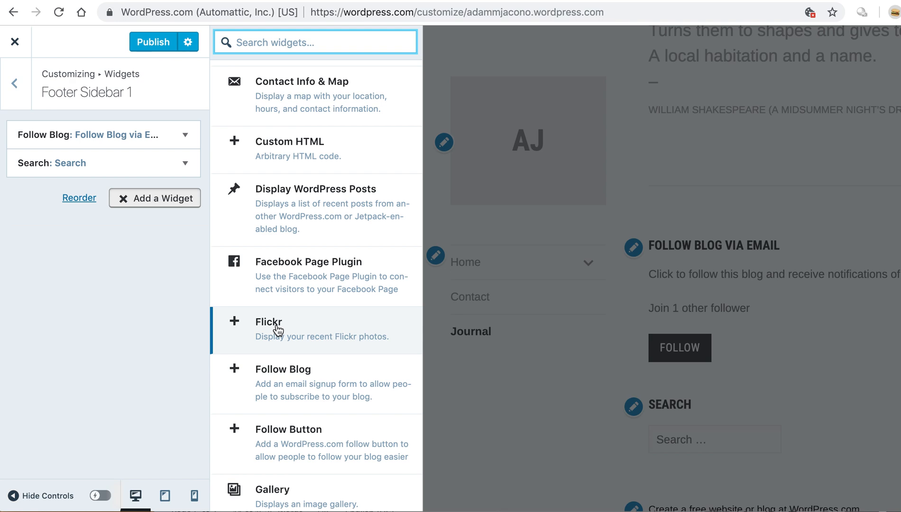
{"action": "scroll", "coordinate": [278, 331], "scroll_direction": "down", "scroll_amount": 4}
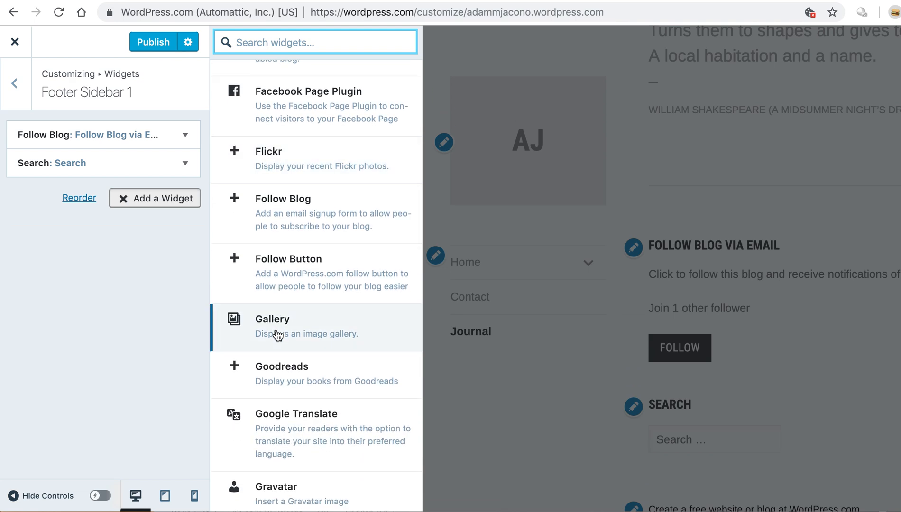
{"action": "scroll", "coordinate": [278, 332], "scroll_direction": "down", "scroll_amount": 4}
{"action": "scroll", "coordinate": [277, 335], "scroll_direction": "down", "scroll_amount": 3}
{"action": "scroll", "coordinate": [276, 323], "scroll_direction": "up", "scroll_amount": 1}
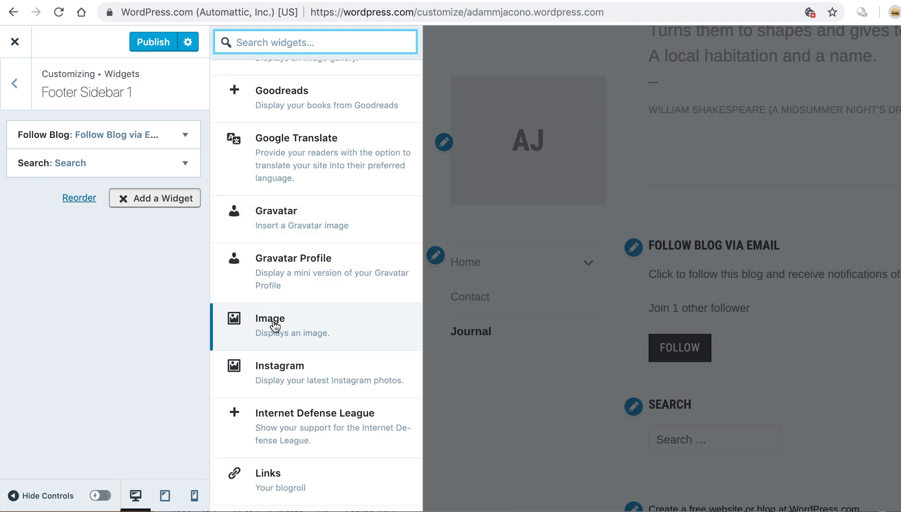
{"action": "scroll", "coordinate": [276, 324], "scroll_direction": "down", "scroll_amount": 1}
{"action": "left_click", "coordinate": [275, 316]}
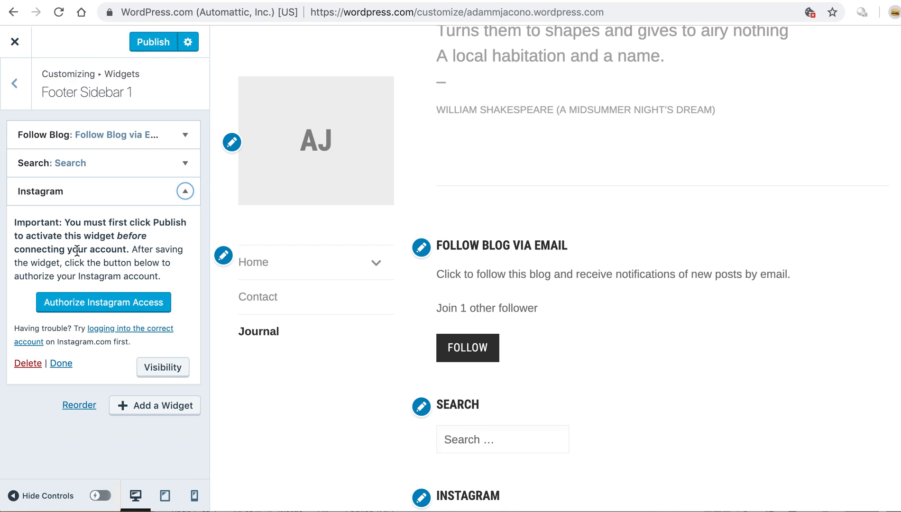
Step: Try to authorize Instagram access, stay on the site when asked, and delete the Instagram widget
{"action": "left_click", "coordinate": [69, 310]}
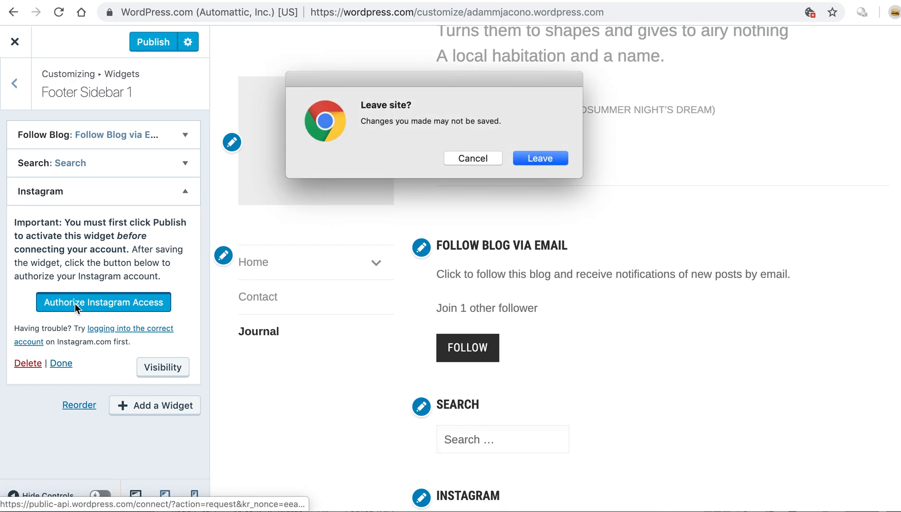
{"action": "left_click", "coordinate": [484, 159]}
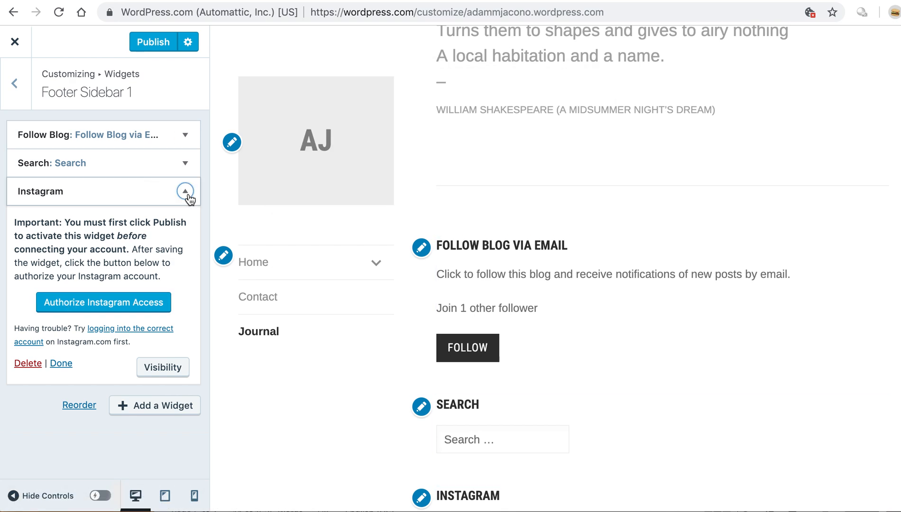
{"action": "left_click", "coordinate": [186, 193]}
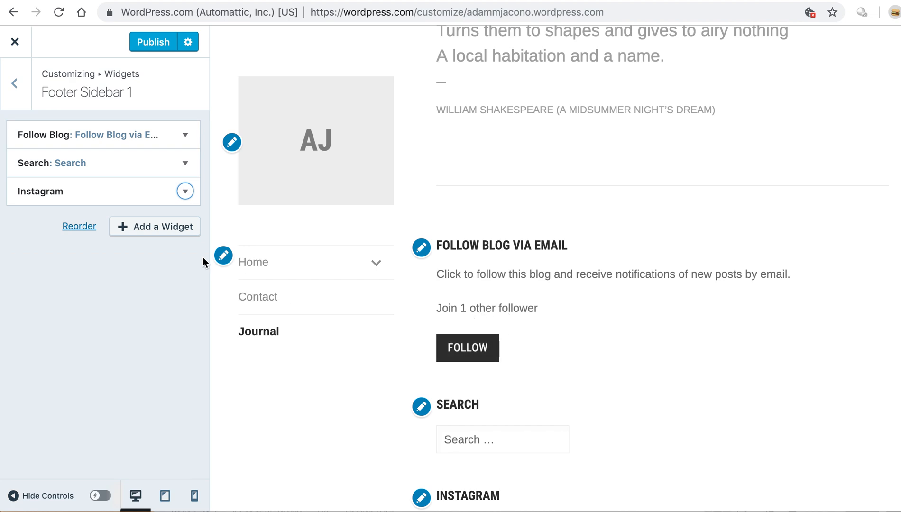
{"action": "left_click", "coordinate": [185, 191]}
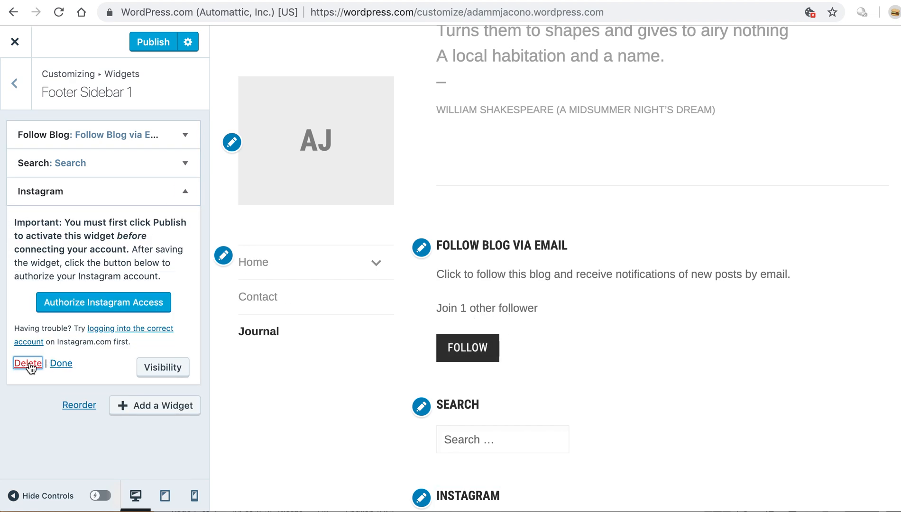
{"action": "left_click", "coordinate": [28, 364]}
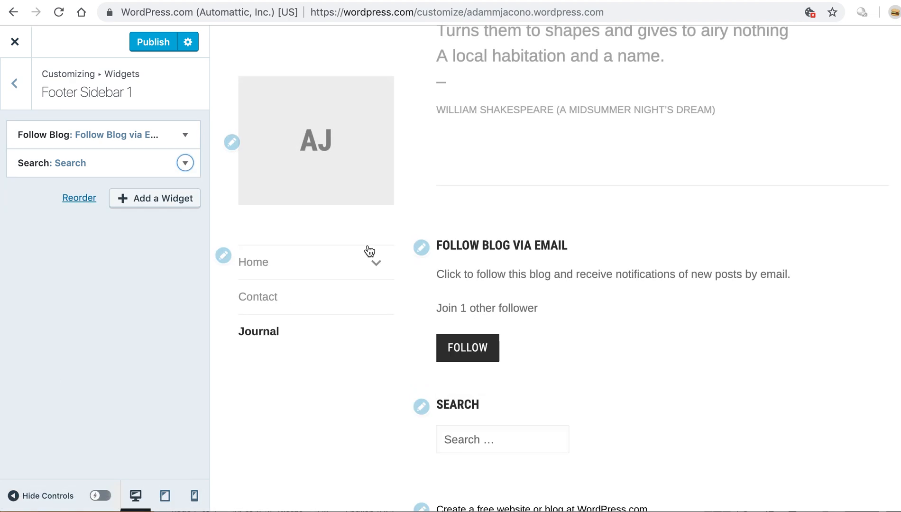
Step: Open Footer Sidebar 2, check the footer in the preview and add an Image widget
{"action": "left_click", "coordinate": [19, 93]}
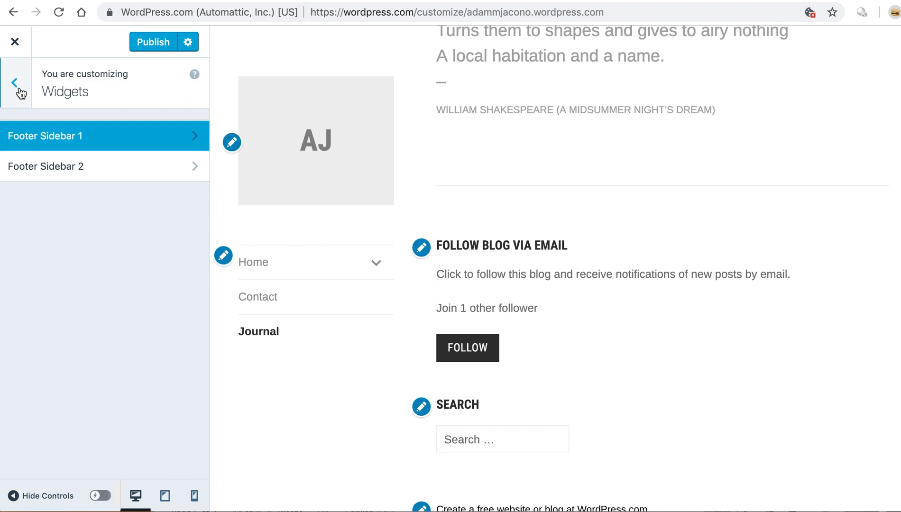
{"action": "left_click", "coordinate": [49, 166]}
{"action": "scroll", "coordinate": [526, 494], "scroll_direction": "down", "scroll_amount": 1}
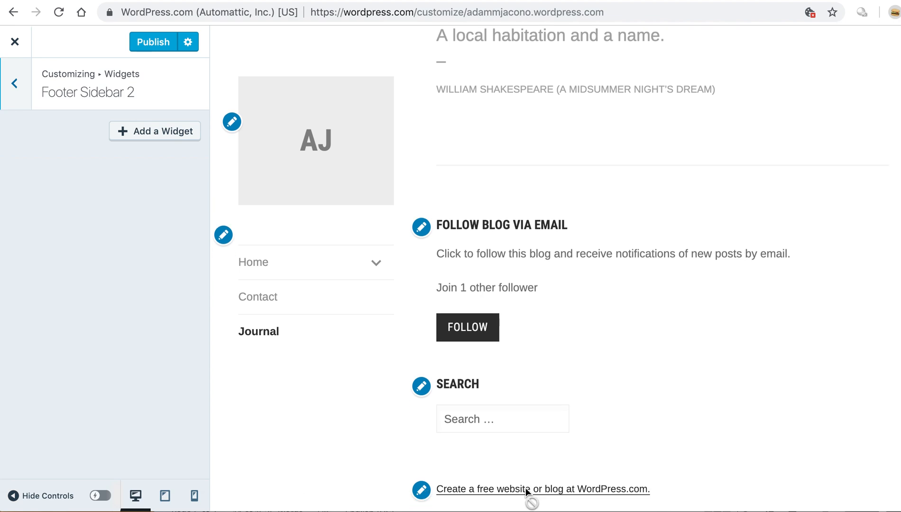
{"action": "left_click", "coordinate": [160, 134]}
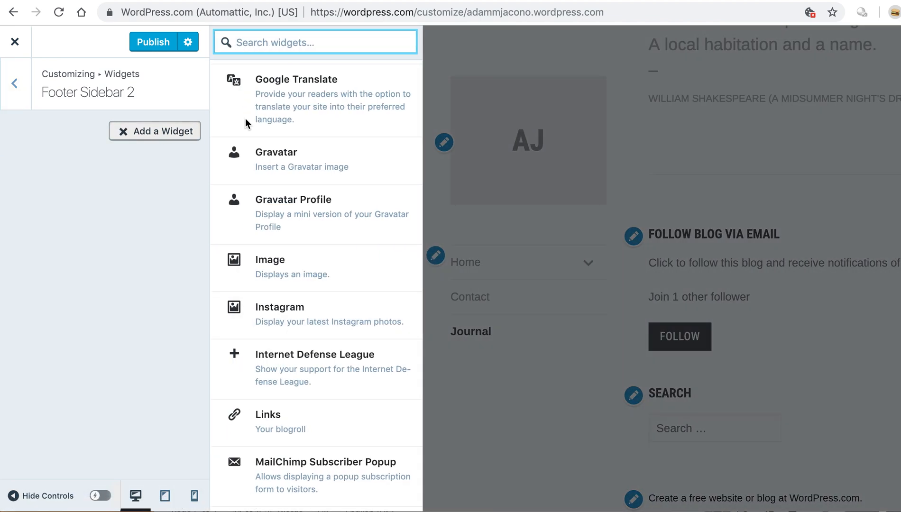
{"action": "left_click", "coordinate": [281, 266]}
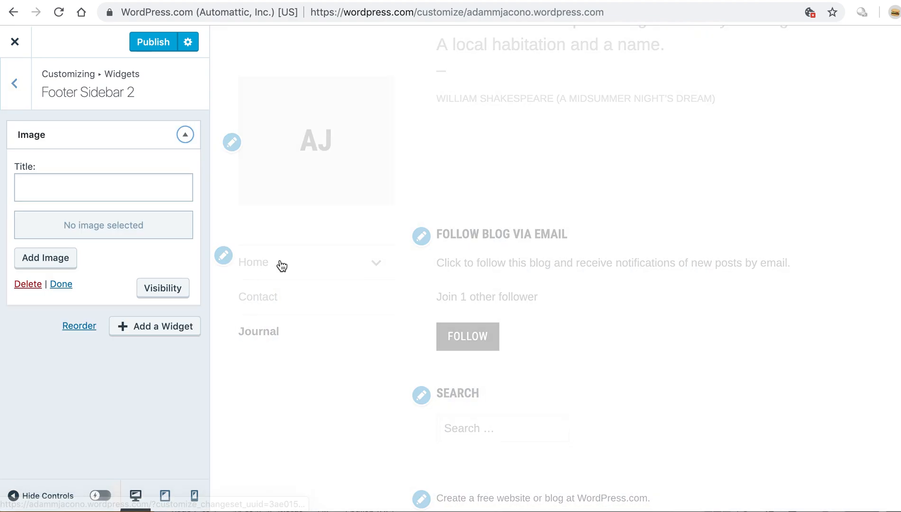
Step: Upload vandal09.png to the media library and insert the Stolen Sculpture poster with the tripod lamp into the Image widget
{"action": "left_click", "coordinate": [47, 264]}
{"action": "left_click", "coordinate": [510, 280]}
{"action": "double_click", "coordinate": [214, 105]}
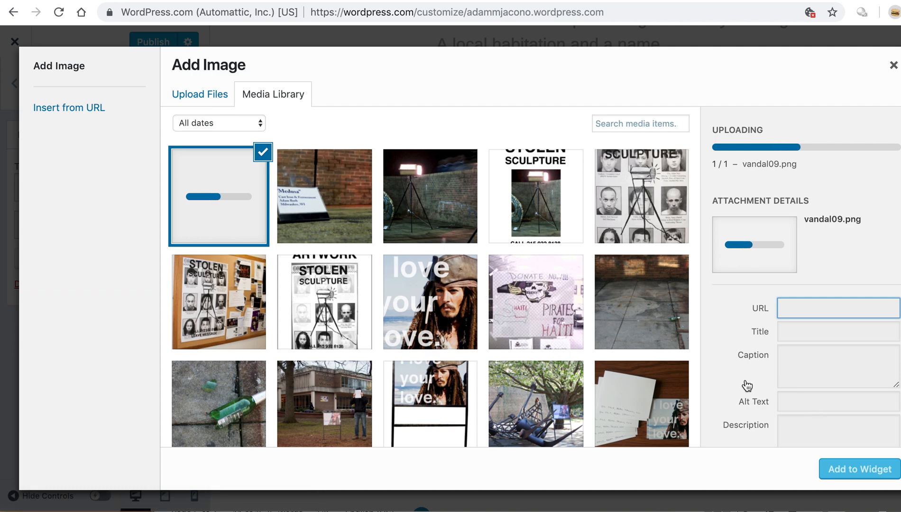
{"action": "left_click", "coordinate": [534, 188]}
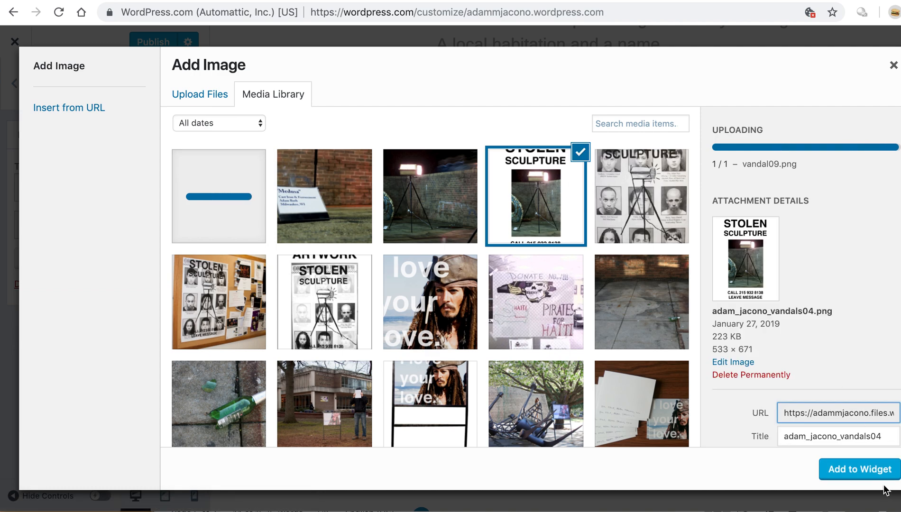
{"action": "left_click", "coordinate": [871, 472]}
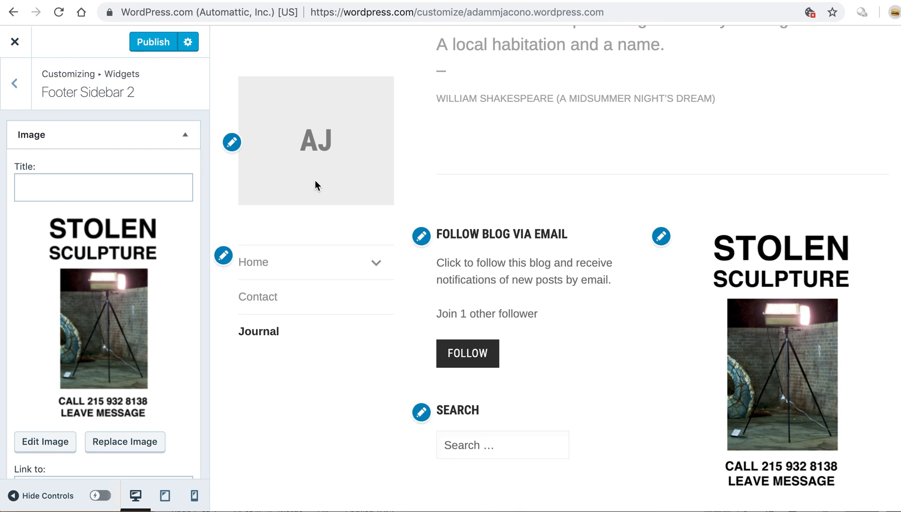
Step: Check Footer Sidebar 1 and open the Image, Follow Blog and Search widget settings from the site preview
{"action": "left_click", "coordinate": [14, 83]}
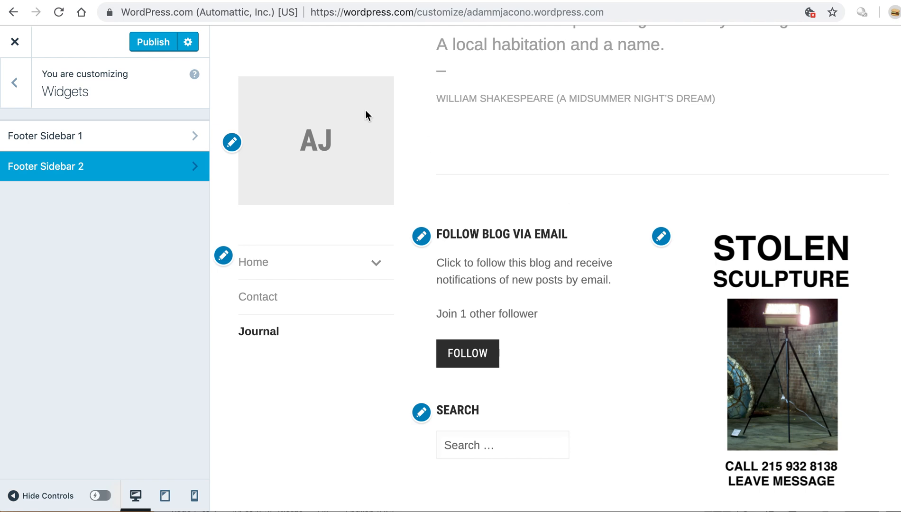
{"action": "left_click", "coordinate": [90, 140]}
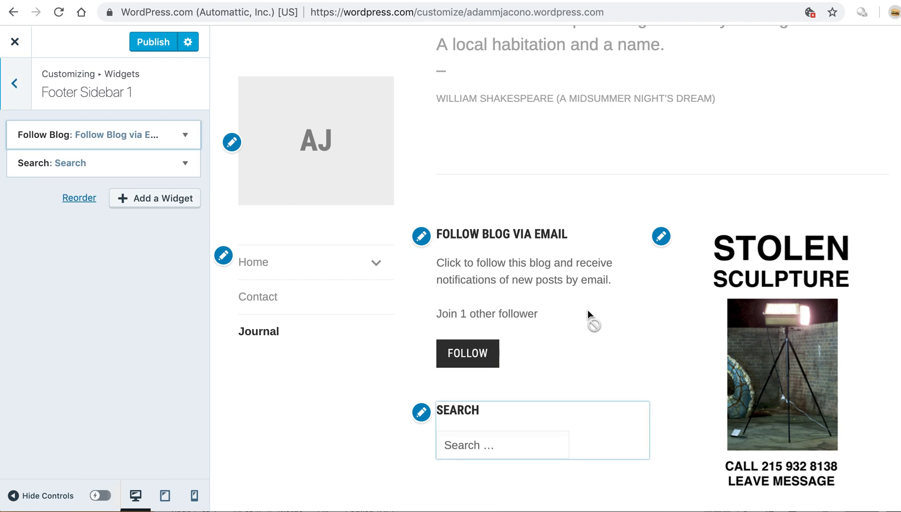
{"action": "left_click", "coordinate": [661, 236]}
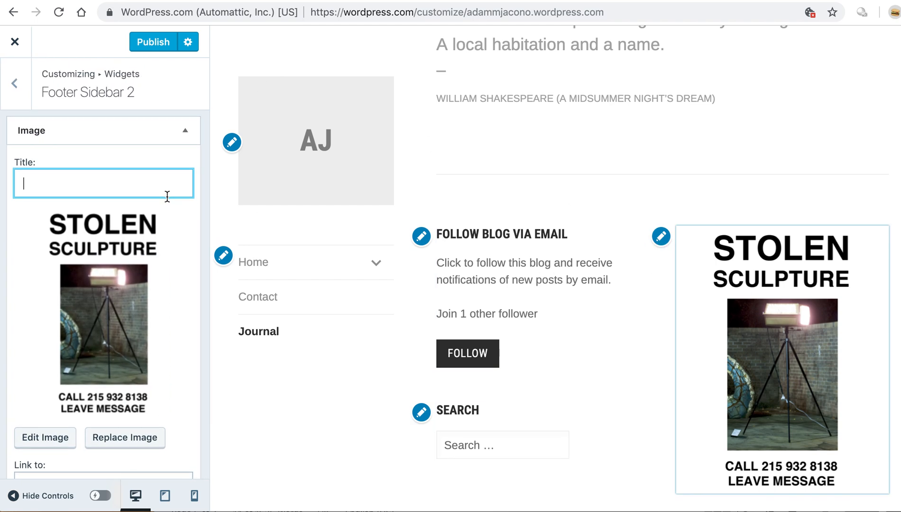
{"action": "left_click", "coordinate": [421, 236]}
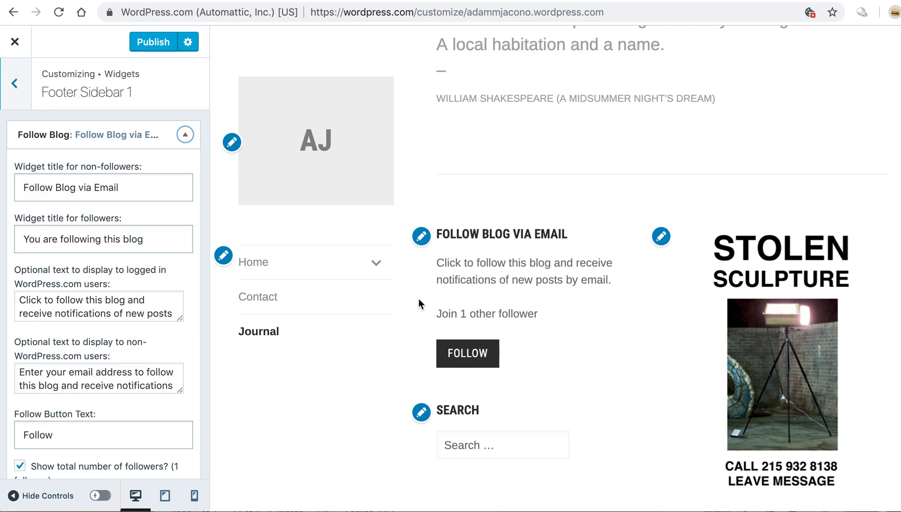
{"action": "left_click", "coordinate": [422, 413]}
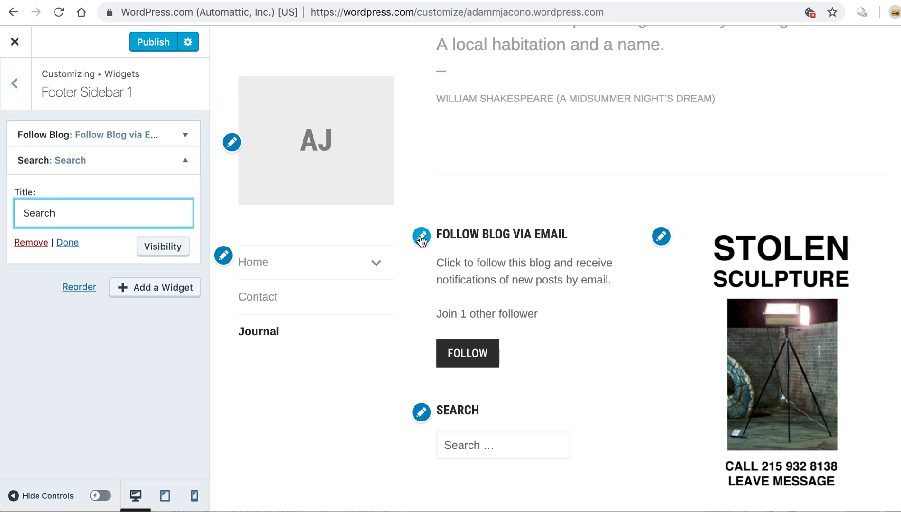
Step: Delete the Image widget with the Stolen Sculpture poster from Footer Sidebar 2
{"action": "left_click", "coordinate": [662, 237]}
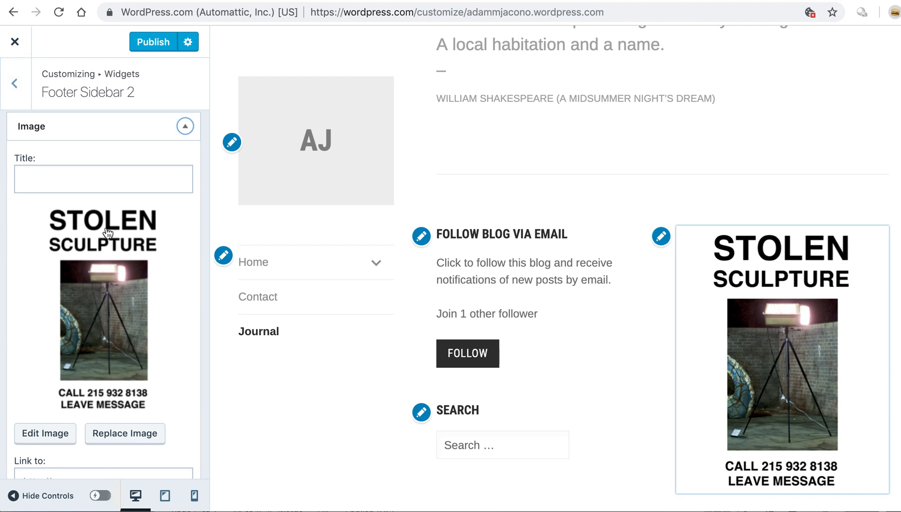
{"action": "scroll", "coordinate": [16, 393], "scroll_direction": "down", "scroll_amount": 3}
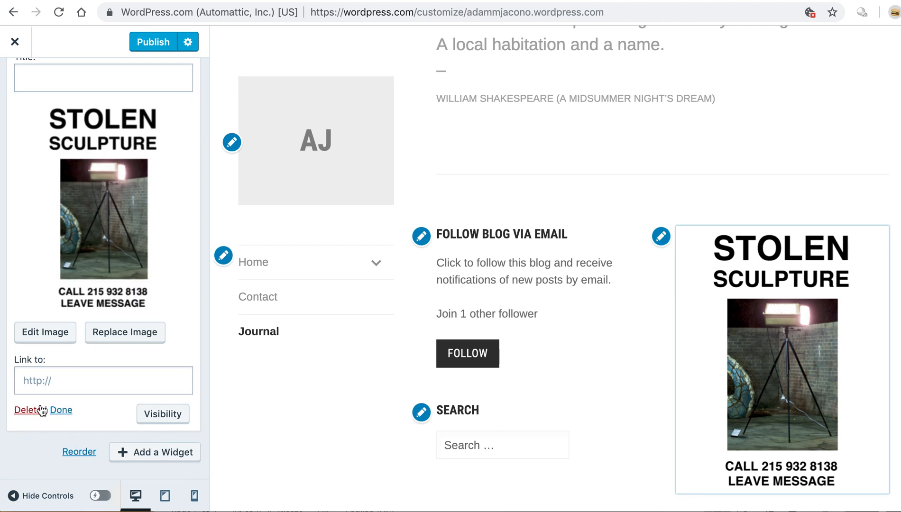
{"action": "left_click", "coordinate": [28, 410]}
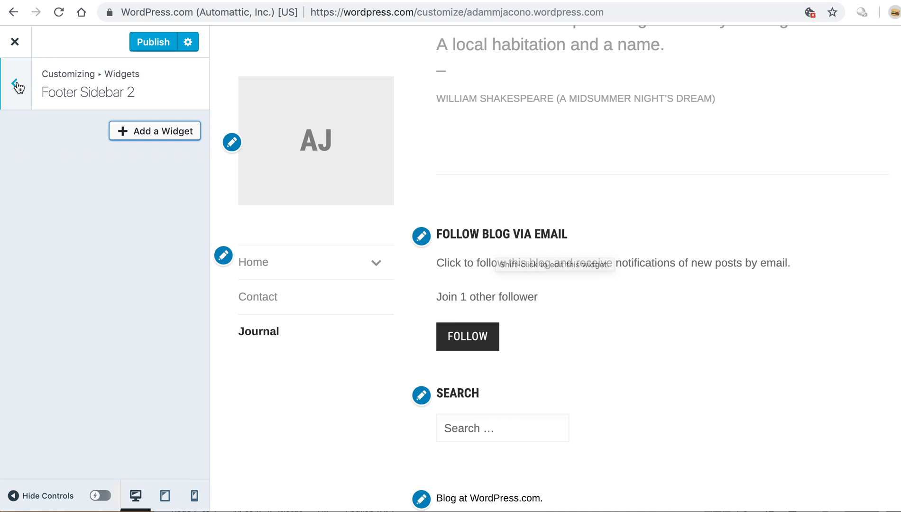
Step: Exit the site customizer without publishing and reopen it from the site dashboard
{"action": "left_click", "coordinate": [17, 42]}
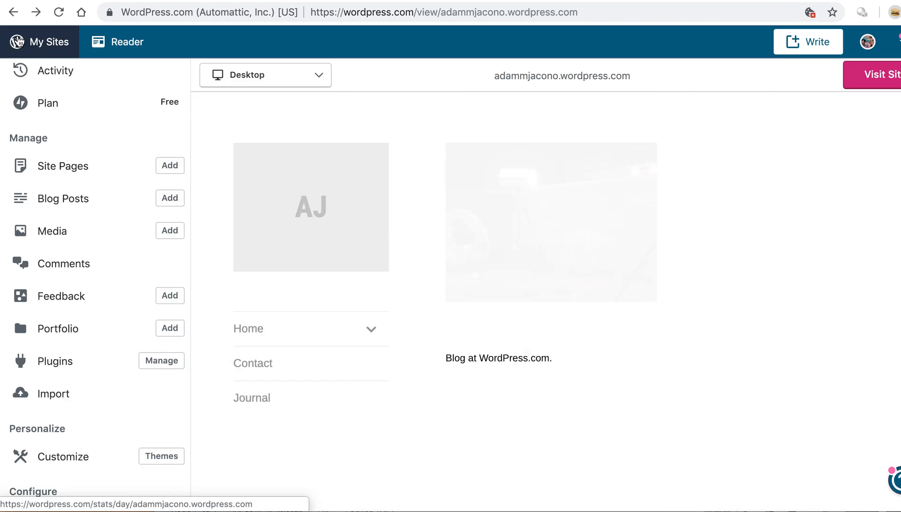
{"action": "scroll", "coordinate": [55, 196], "scroll_direction": "up", "scroll_amount": 4}
{"action": "scroll", "coordinate": [47, 344], "scroll_direction": "down", "scroll_amount": 6}
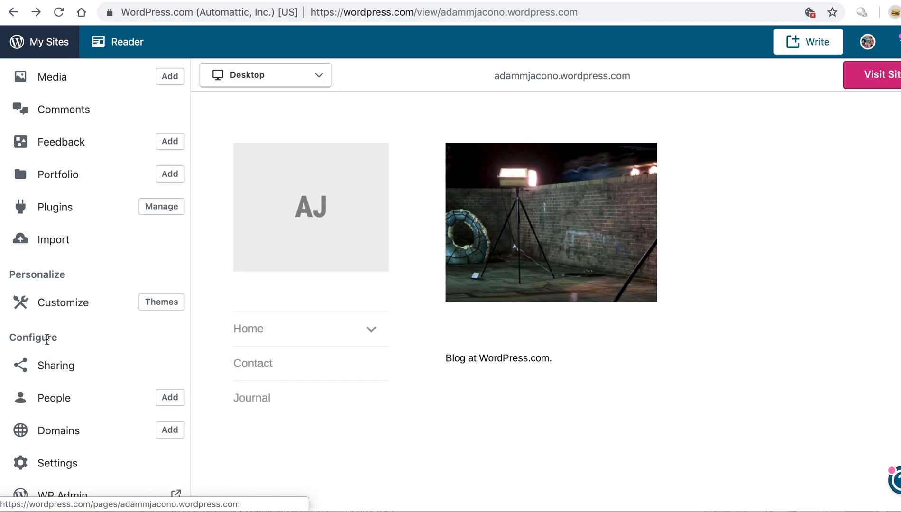
{"action": "left_click", "coordinate": [61, 302]}
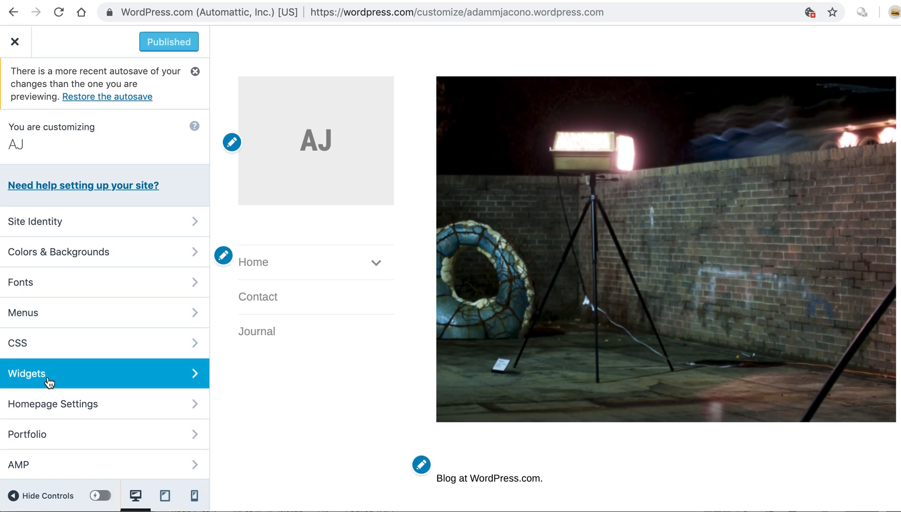
Step: Review the Homepage Settings for the static homepage and posts page, and return to the customization sections
{"action": "left_click", "coordinate": [44, 404]}
{"action": "scroll", "coordinate": [45, 407], "scroll_direction": "down", "scroll_amount": 1}
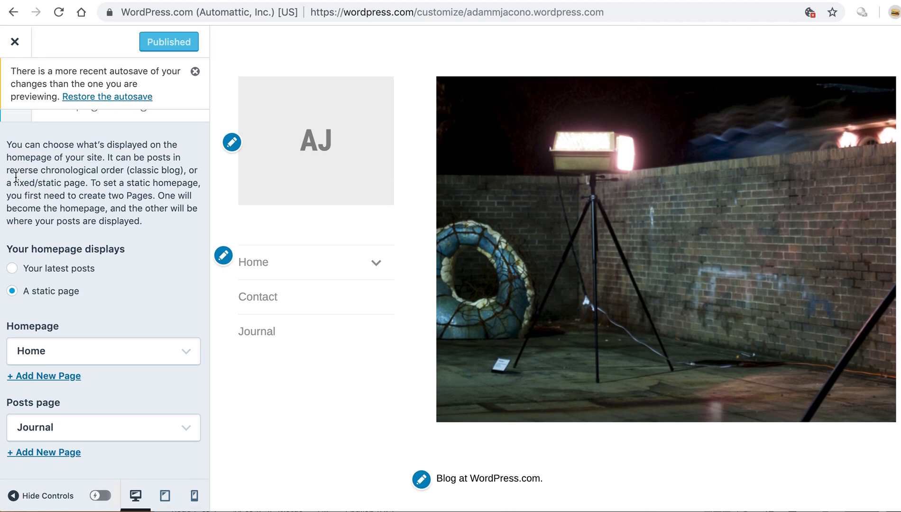
{"action": "scroll", "coordinate": [18, 136], "scroll_direction": "up", "scroll_amount": 1}
{"action": "left_click", "coordinate": [18, 136]}
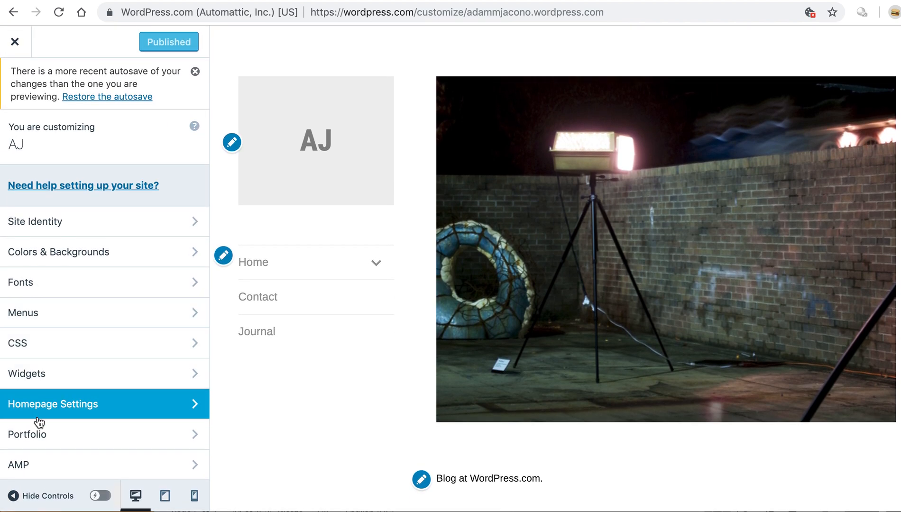
Step: Open the Portfolio settings and set the archive's featured image to the photo of a person standing outside the building
{"action": "left_click", "coordinate": [42, 437]}
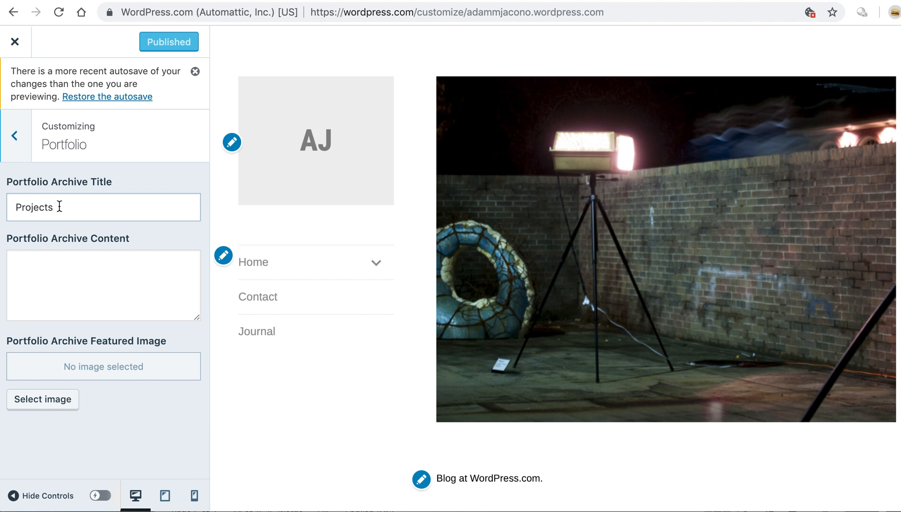
{"action": "left_click", "coordinate": [48, 283]}
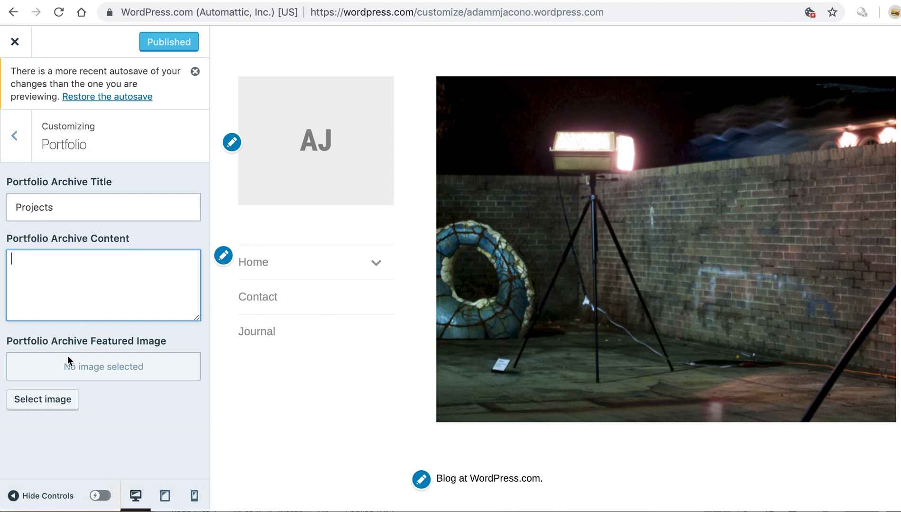
{"action": "left_click", "coordinate": [40, 404]}
{"action": "left_click", "coordinate": [95, 219]}
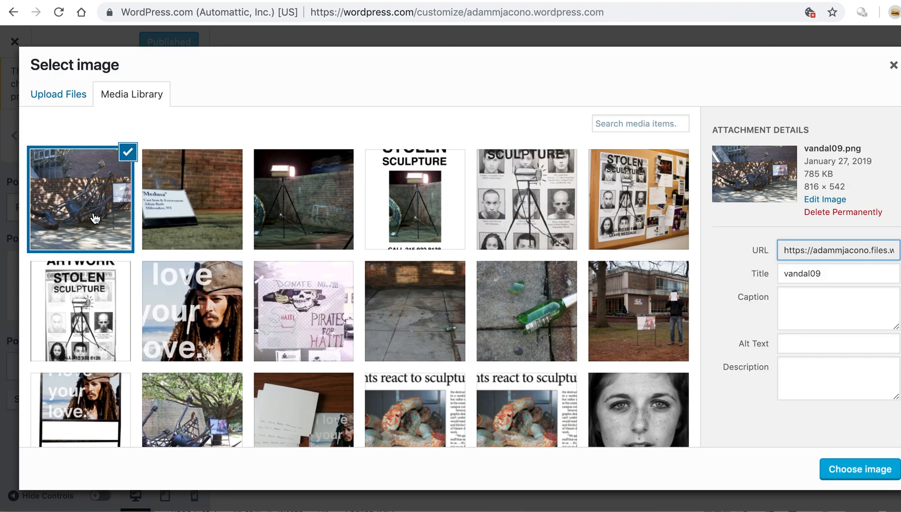
{"action": "left_click", "coordinate": [609, 288]}
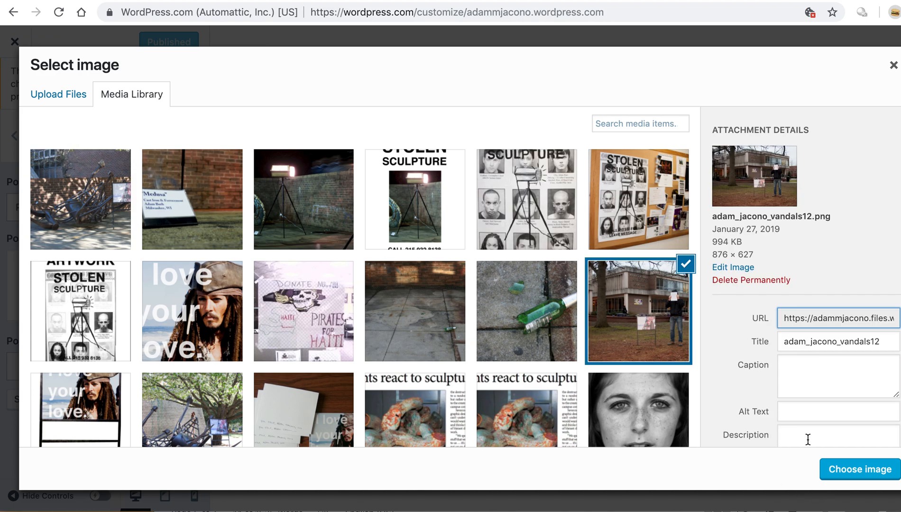
{"action": "left_click", "coordinate": [854, 471]}
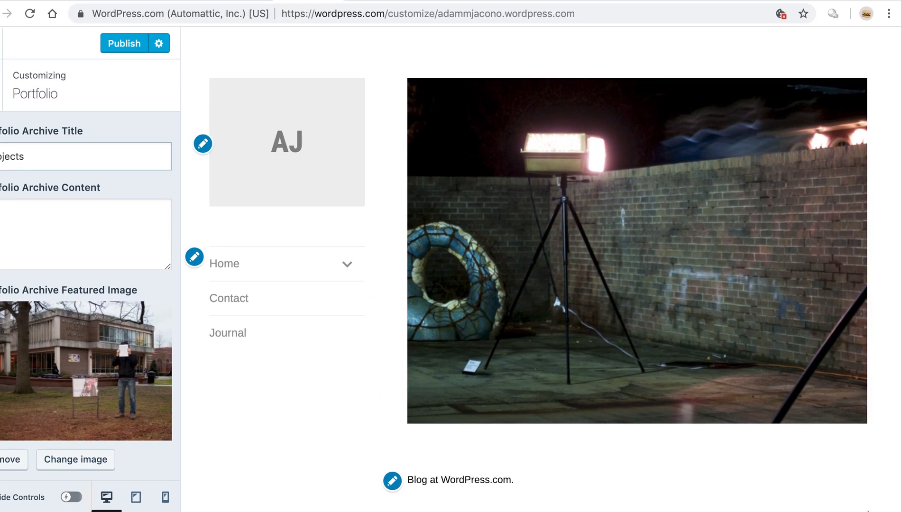
Step: Review the AMP Design settings for header colors and color scheme, and return to the customization sections
{"action": "left_click_drag", "start_coordinate": [0, 256], "coordinate": [2, 256]}
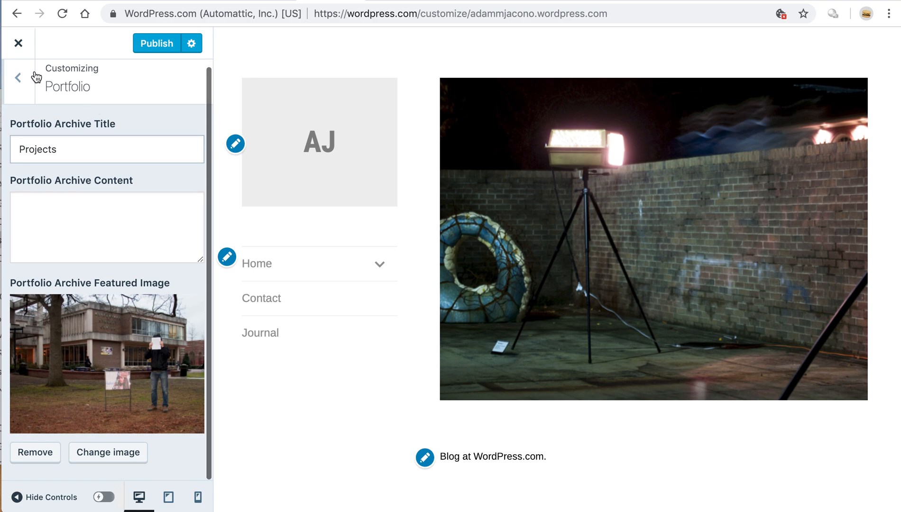
{"action": "left_click", "coordinate": [19, 85]}
{"action": "left_click", "coordinate": [112, 415]}
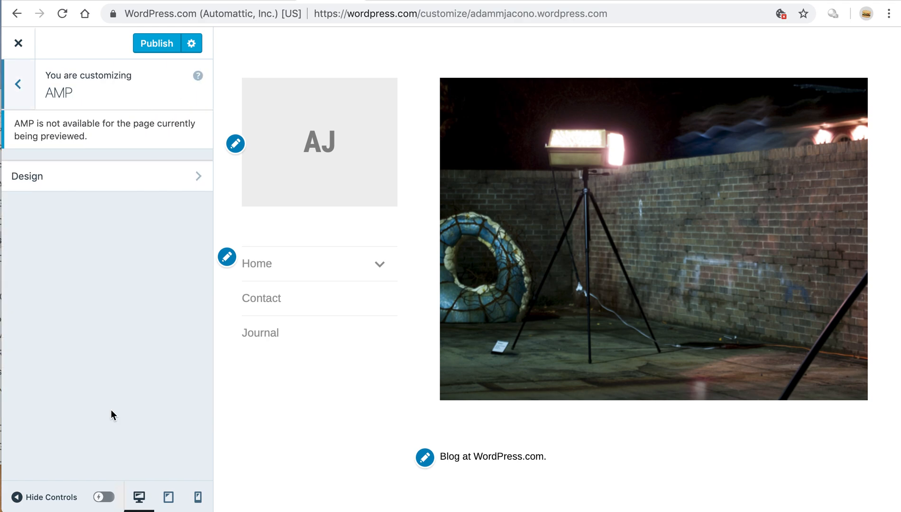
{"action": "left_click", "coordinate": [64, 177]}
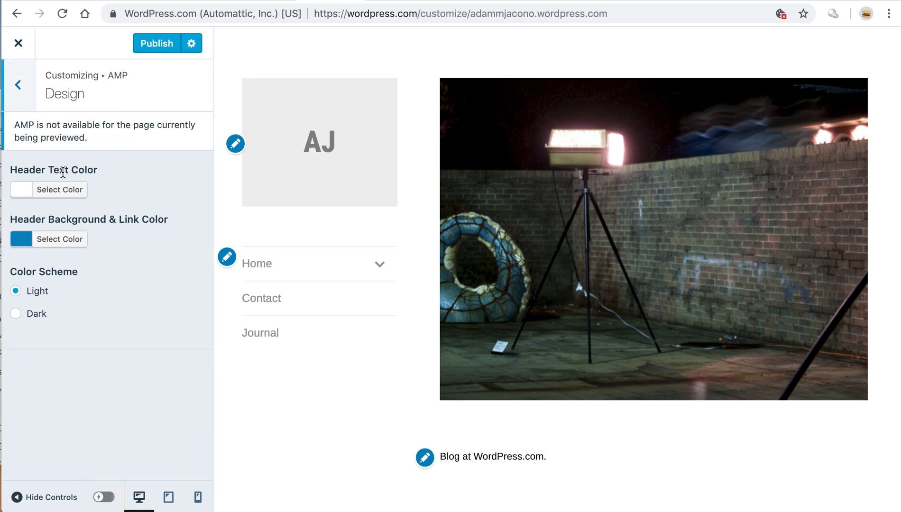
{"action": "left_click", "coordinate": [18, 84]}
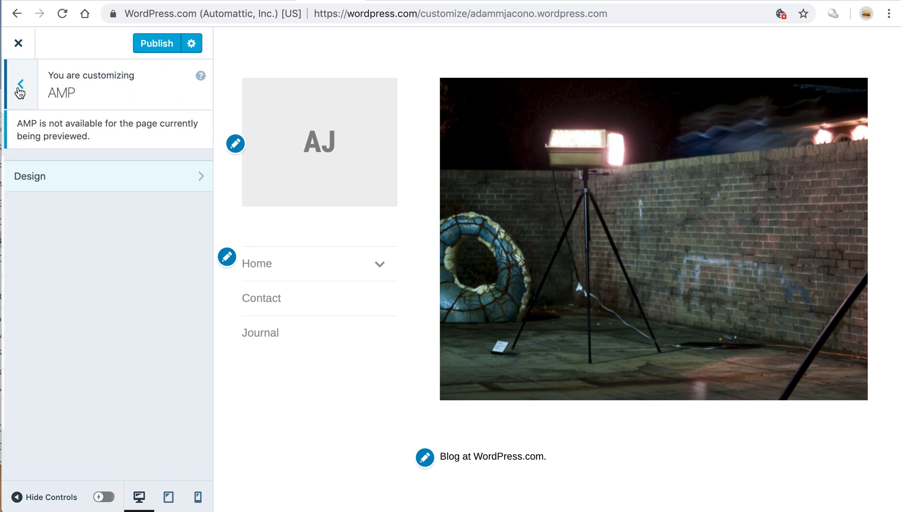
{"action": "left_click", "coordinate": [18, 85]}
Step: Reopen the Portfolio section and review the archive title, content and featured image settings
{"action": "left_click", "coordinate": [53, 383]}
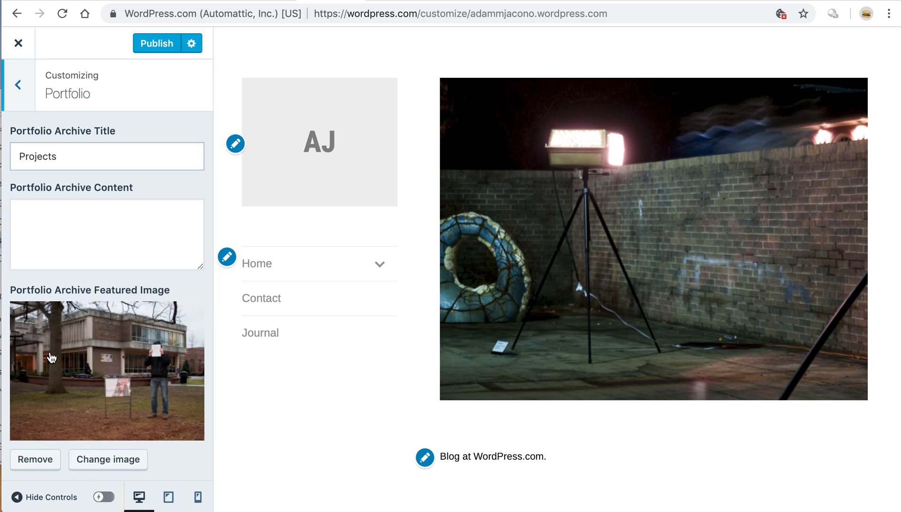
{"action": "mouse_move", "coordinate": [898, 510]}
{"action": "left_mouse_down"}
{"action": "mouse_move", "coordinate": [834, 509]}
{"action": "mouse_move", "coordinate": [898, 509]}
{"action": "left_mouse_up"}
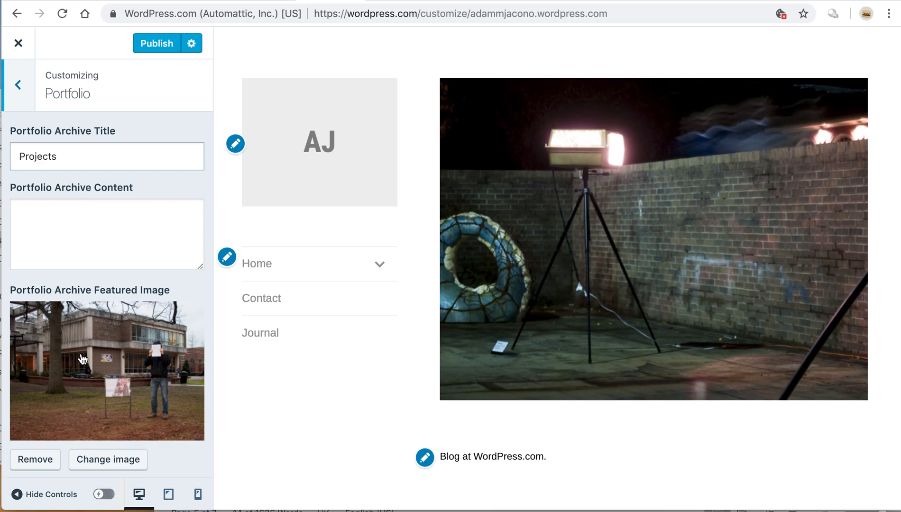
{"action": "scroll", "coordinate": [103, 385], "scroll_direction": "down", "scroll_amount": 1}
{"action": "scroll", "coordinate": [103, 384], "scroll_direction": "up", "scroll_amount": 1}
Step: Revisit the AMP Design settings without changing them, and publish the pending customization changes
{"action": "left_click", "coordinate": [14, 84]}
{"action": "left_click", "coordinate": [84, 419]}
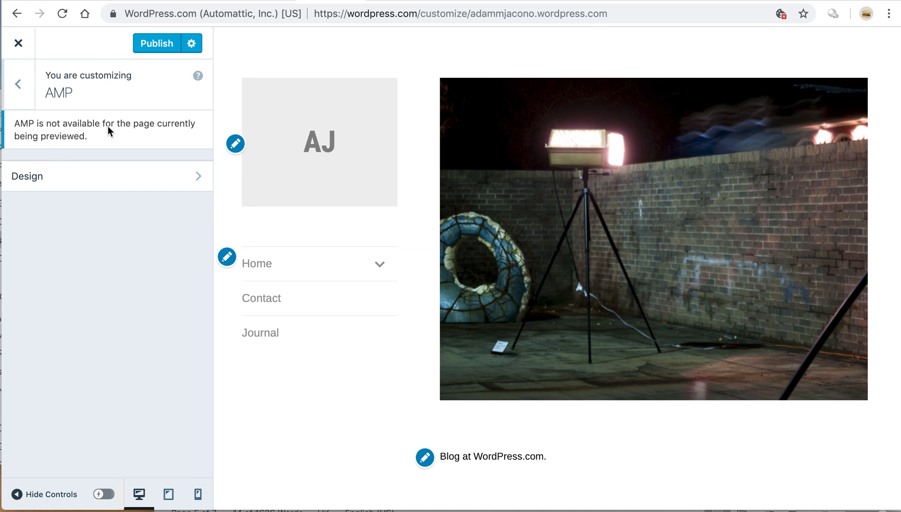
{"action": "left_click", "coordinate": [57, 176]}
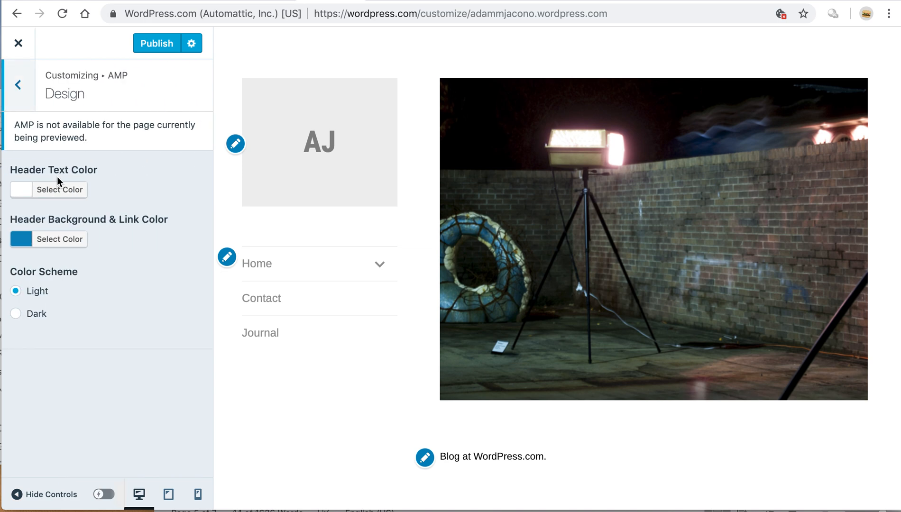
{"action": "left_click", "coordinate": [22, 91]}
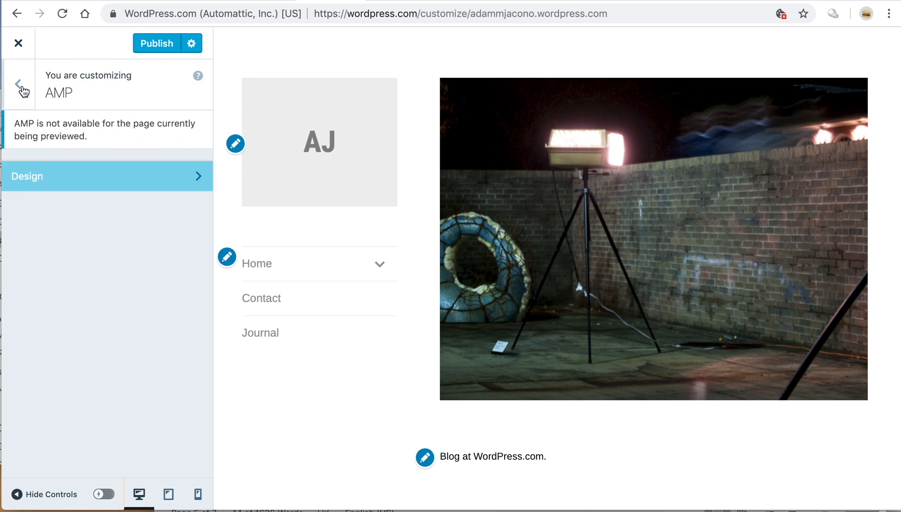
{"action": "left_click", "coordinate": [21, 91]}
{"action": "left_click", "coordinate": [164, 43]}
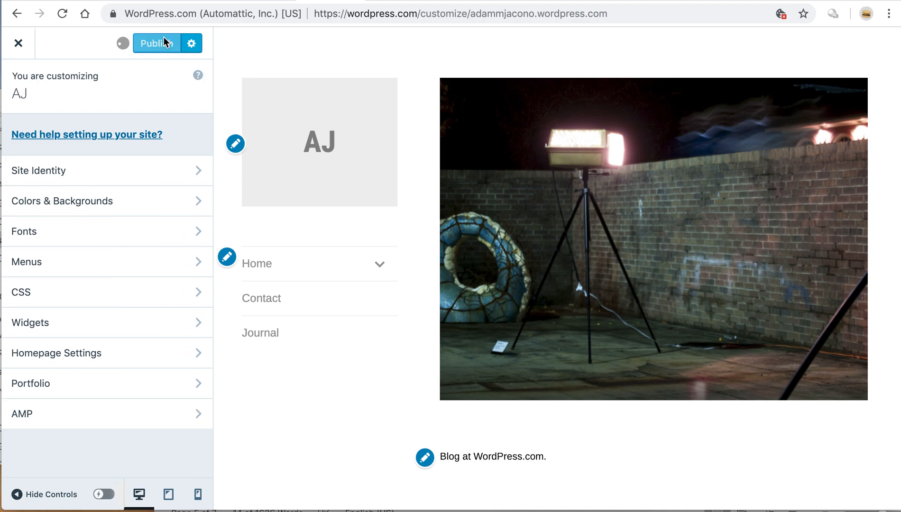
Step: Set the tagline in Site Identity to Artwork Archive and publish the change
{"action": "left_click", "coordinate": [85, 173]}
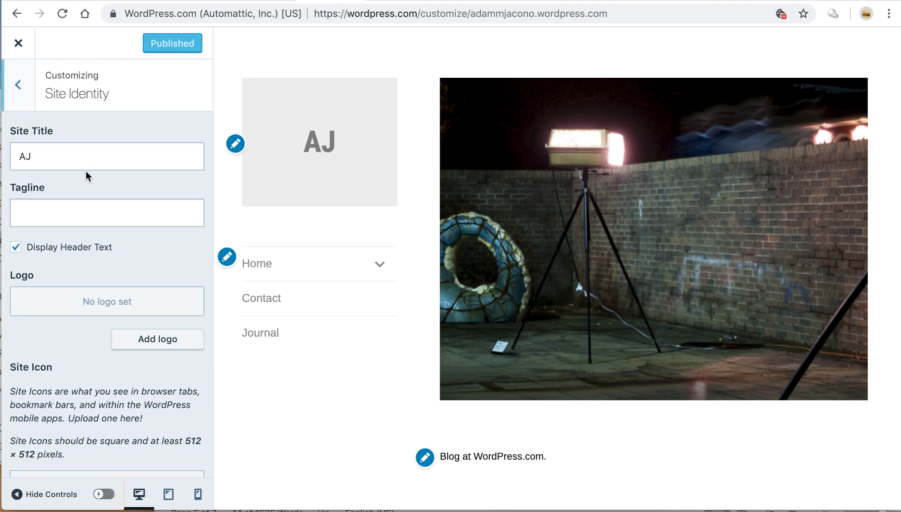
{"action": "left_click", "coordinate": [71, 214]}
{"action": "left_click", "coordinate": [74, 246]}
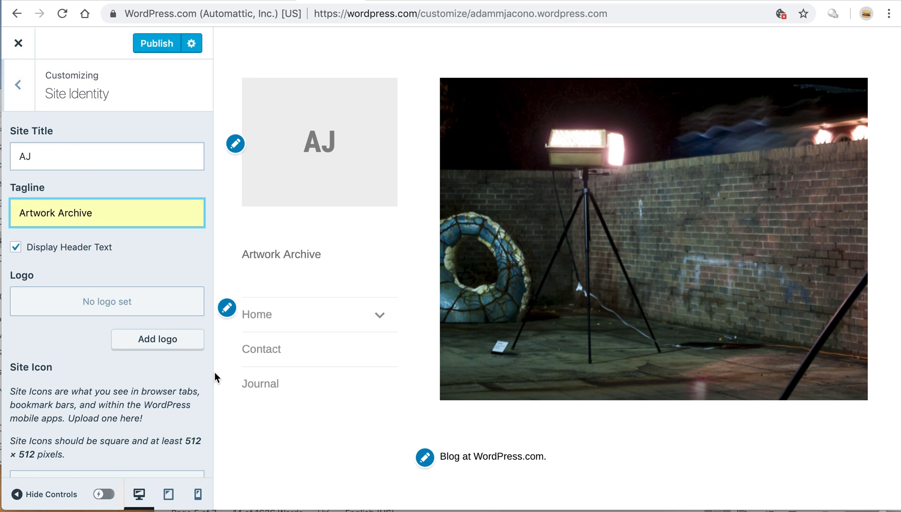
{"action": "scroll", "coordinate": [125, 430], "scroll_direction": "down", "scroll_amount": 4}
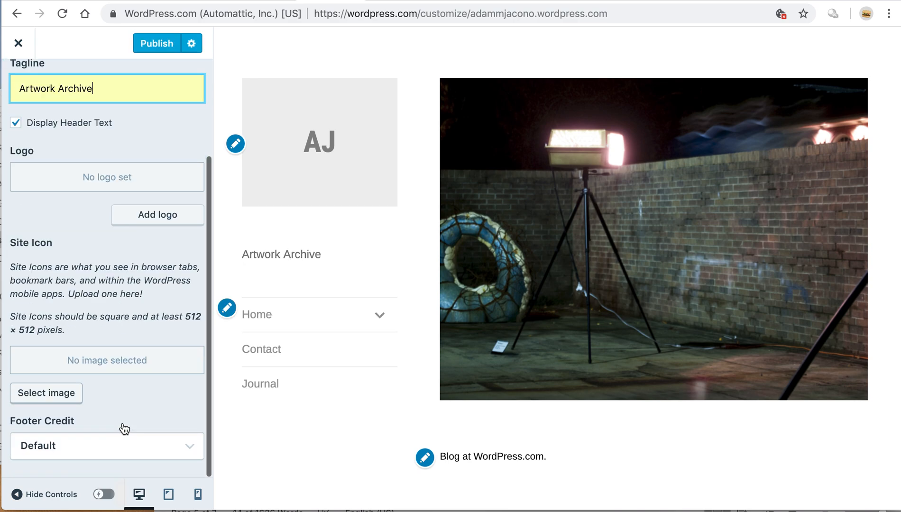
{"action": "left_click", "coordinate": [142, 46]}
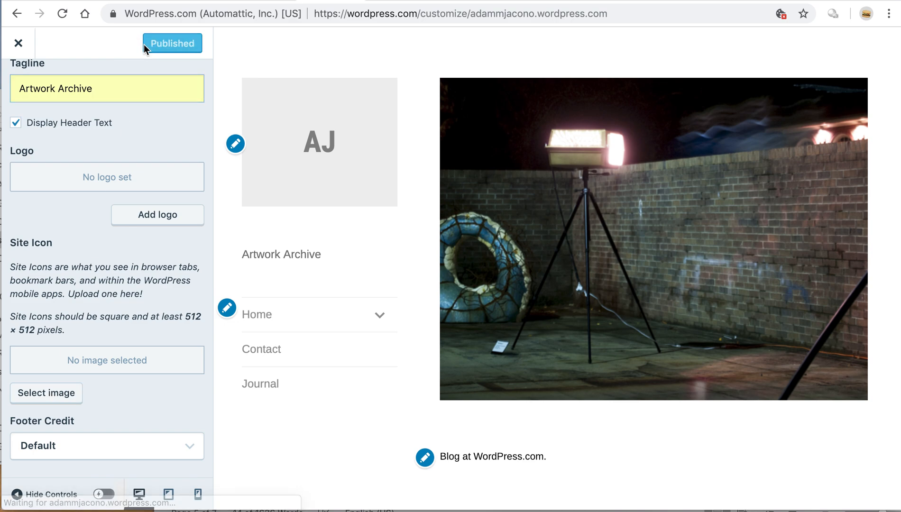
Step: Close the customizer and open the Domain Settings of the site's primary domain
{"action": "left_click", "coordinate": [28, 48]}
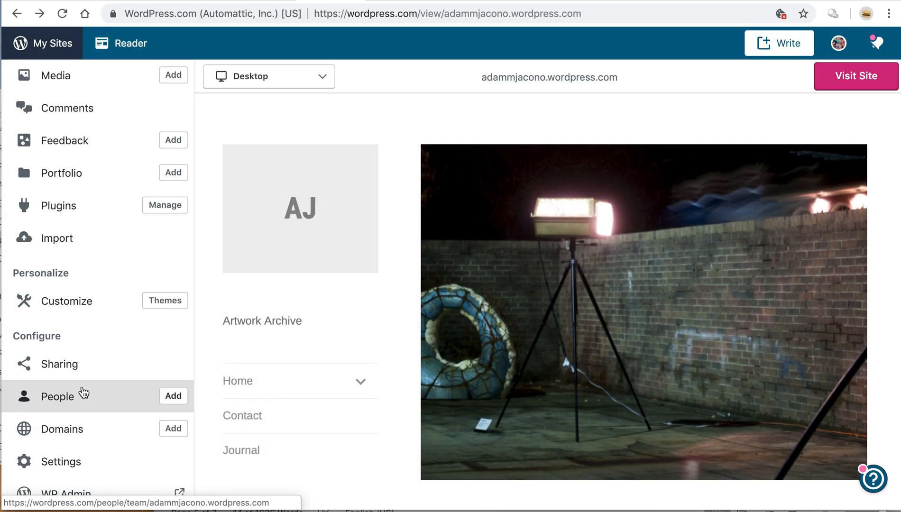
{"action": "scroll", "coordinate": [83, 392], "scroll_direction": "up", "scroll_amount": 1}
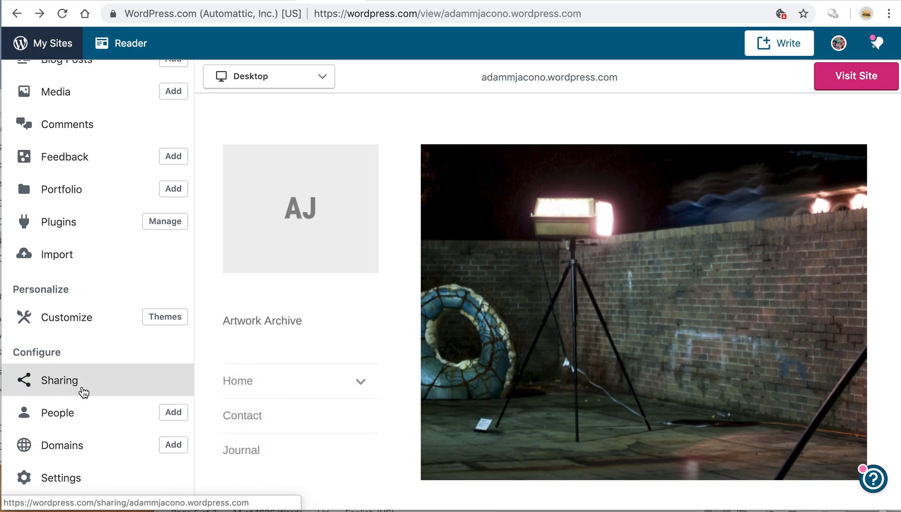
{"action": "scroll", "coordinate": [83, 392], "scroll_direction": "down", "scroll_amount": 1}
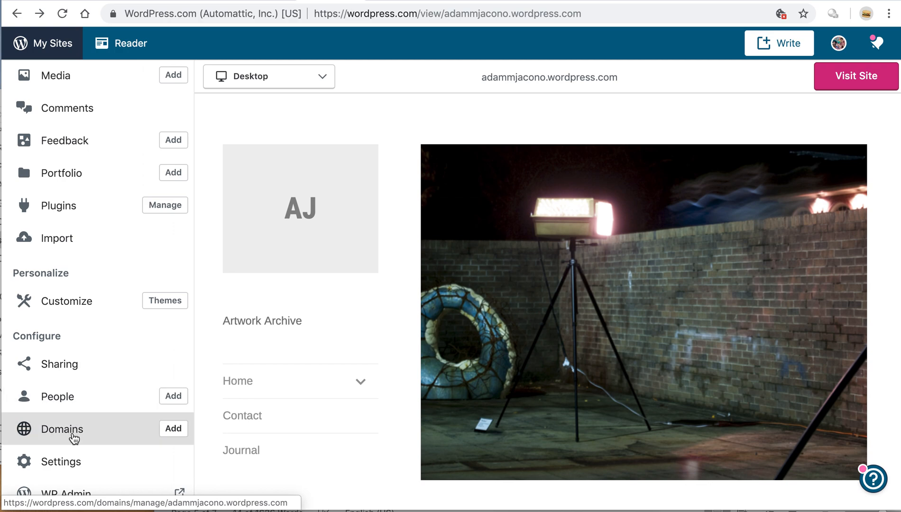
{"action": "left_click", "coordinate": [62, 429]}
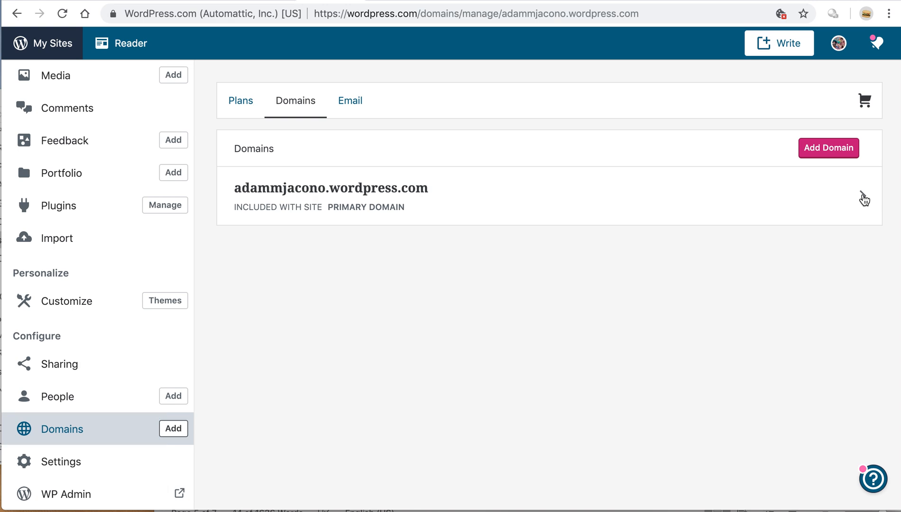
{"action": "left_click", "coordinate": [863, 196]}
Step: Enter sdfsdafdas as a candidate site address to check its availability
{"action": "left_click", "coordinate": [322, 317]}
{"action": "double_click", "coordinate": [372, 320]}
{"action": "type", "text": "sdfsdafdas"}
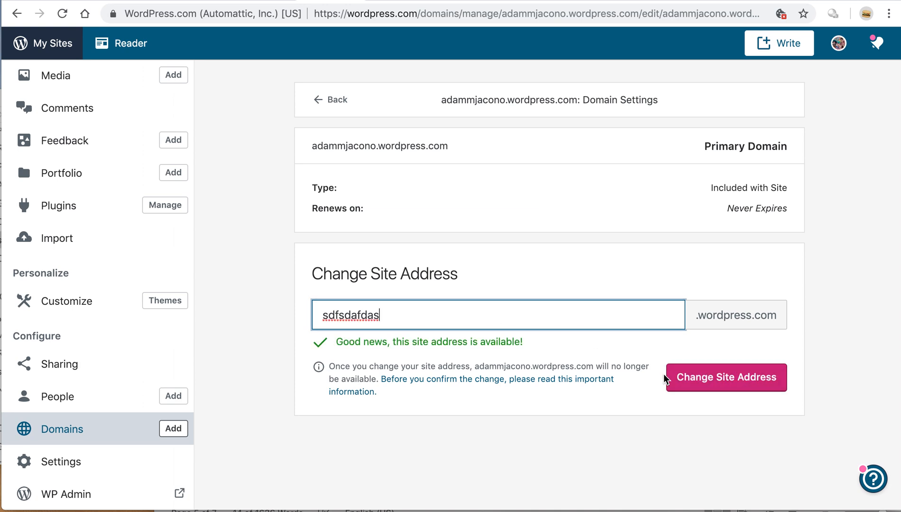
Step: Replace the candidate site address with the owner's full name followed by archive, and check its availability
{"action": "left_click_drag", "start_coordinate": [381, 315], "coordinate": [321, 315]}
{"action": "left_click", "coordinate": [317, 315]}
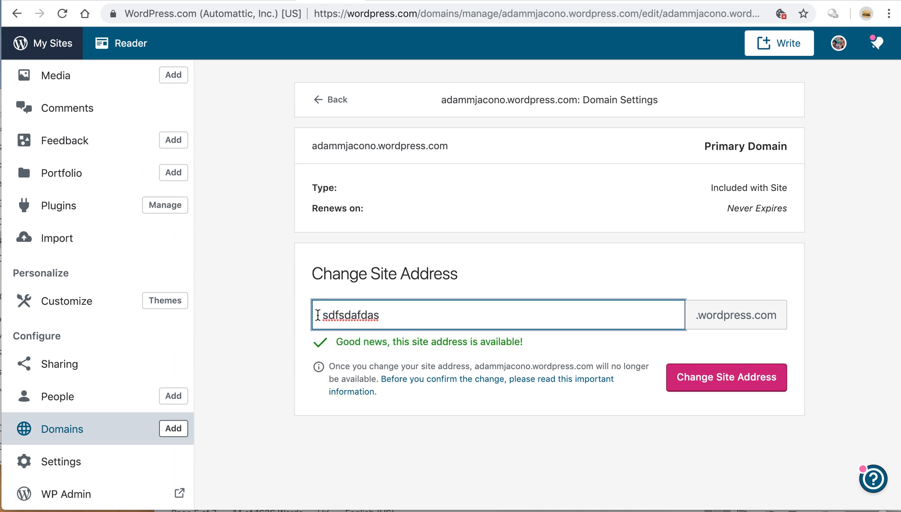
{"action": "left_click_drag", "start_coordinate": [318, 316], "coordinate": [389, 323]}
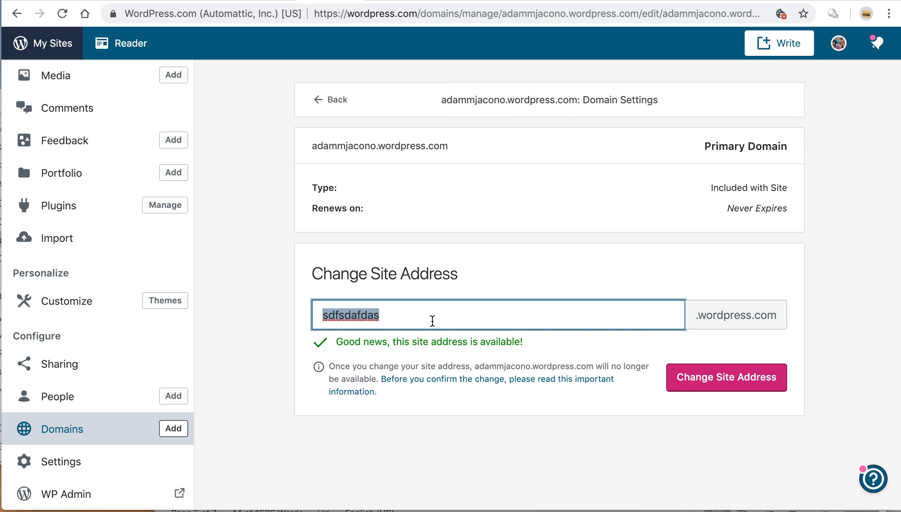
{"action": "type", "text": "adam"}
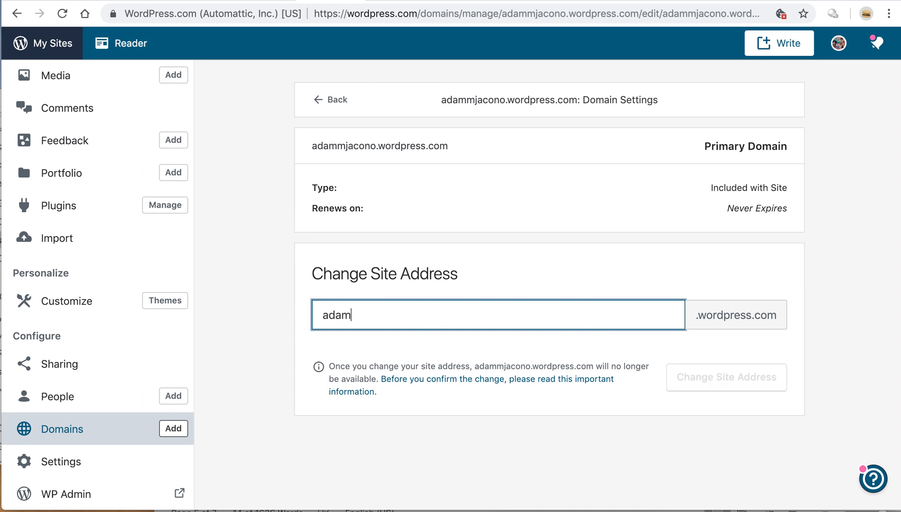
{"action": "type", "text": "-jacono"}
{"action": "key", "text": "BackSpace"}
{"action": "key", "text": "BackSpace"}
{"action": "key", "text": "BackSpace"}
{"action": "key", "text": "BackSpace"}
{"action": "type", "text": "jaconopo"}
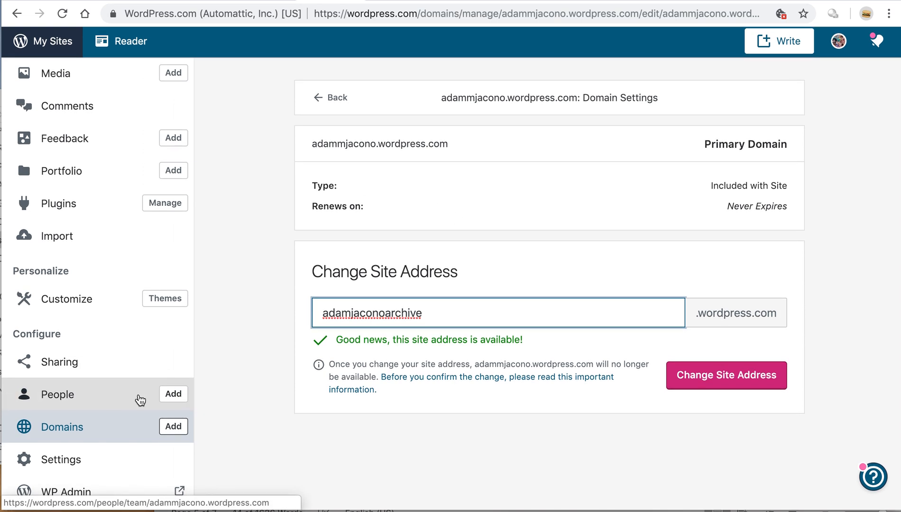
Step: Leave the domain settings without changing the site address and open the site preview
{"action": "scroll", "coordinate": [69, 370], "scroll_direction": "up", "scroll_amount": 5}
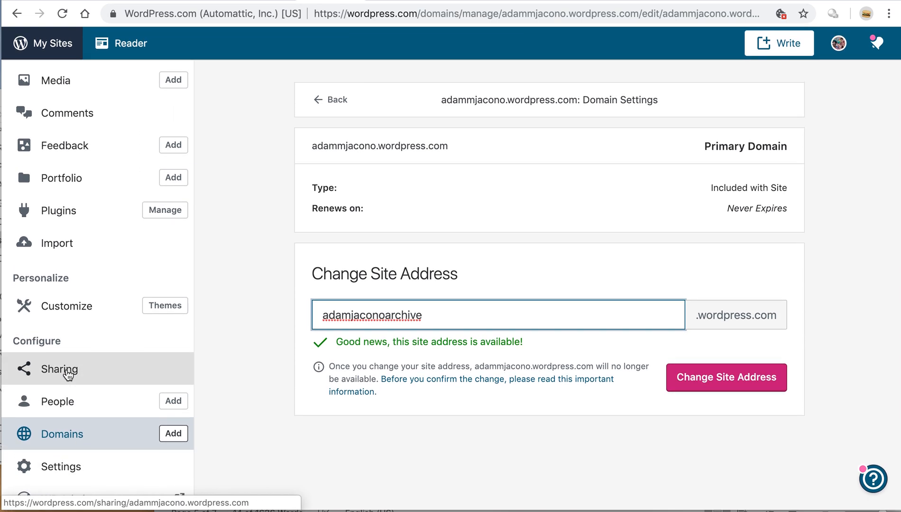
{"action": "scroll", "coordinate": [85, 244], "scroll_direction": "up", "scroll_amount": 4}
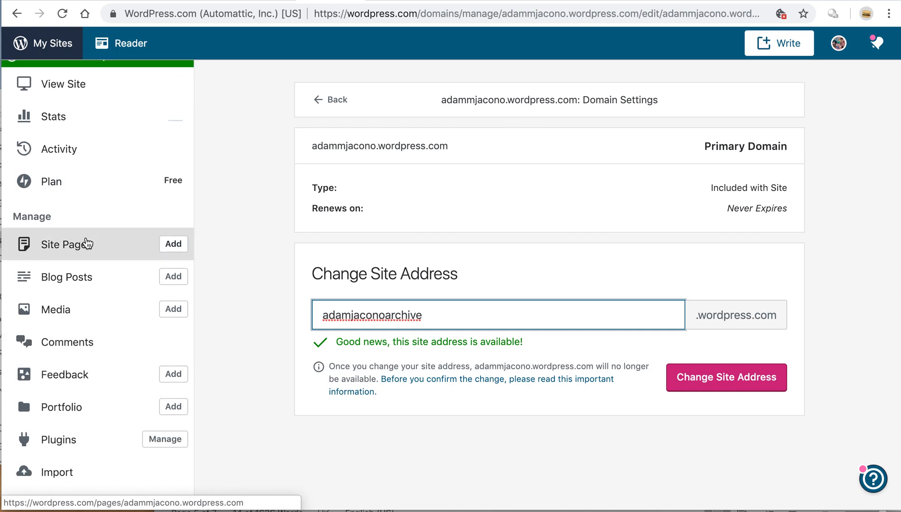
{"action": "left_click", "coordinate": [70, 184]}
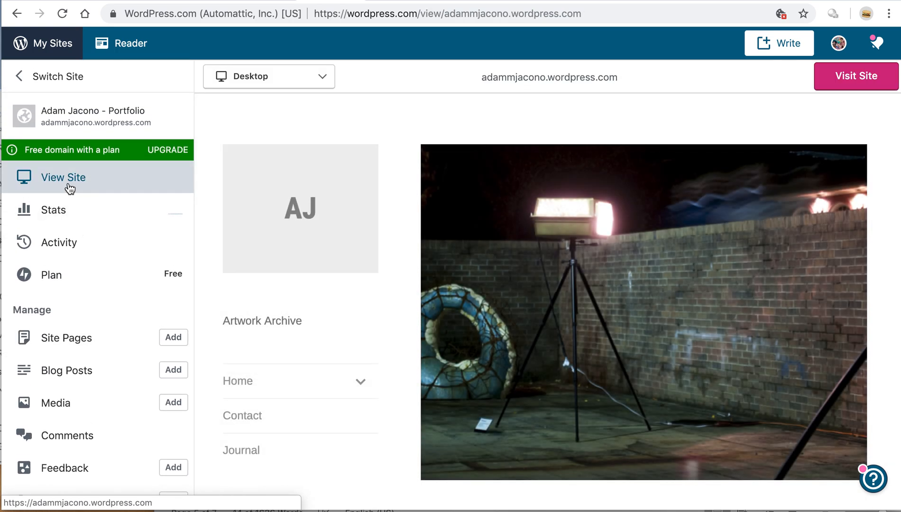
Step: Open the site's Stats and examine the daily traffic chart, its views, visitors, likes and comments, and the detail cards below
{"action": "left_click", "coordinate": [64, 217]}
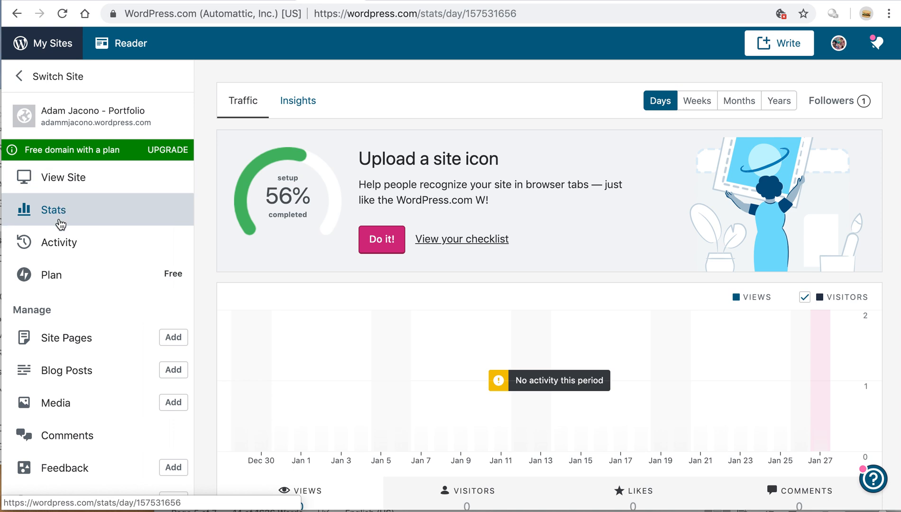
{"action": "scroll", "coordinate": [291, 276], "scroll_direction": "down", "scroll_amount": 3}
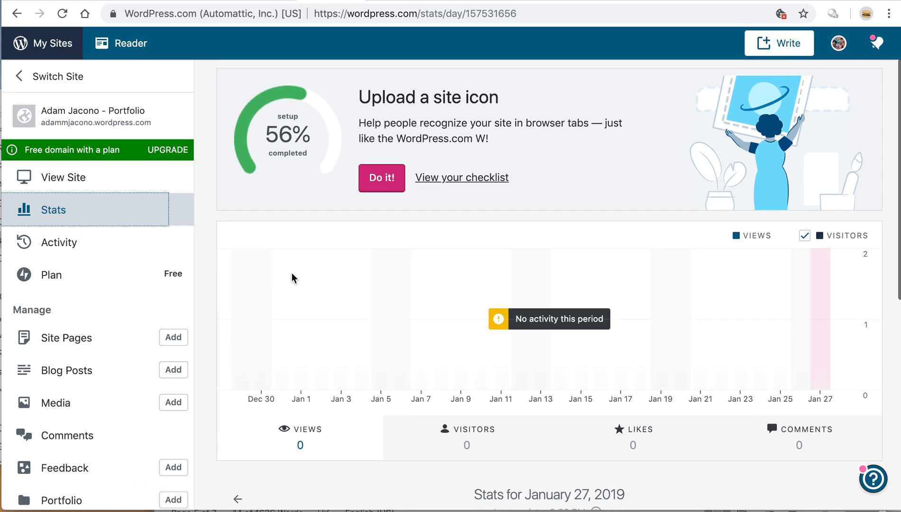
{"action": "scroll", "coordinate": [292, 277], "scroll_direction": "down", "scroll_amount": 15}
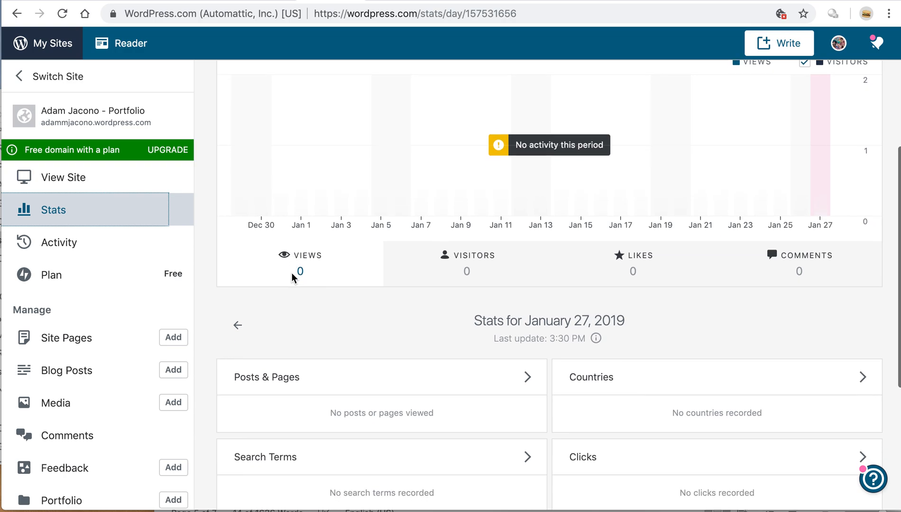
{"action": "scroll", "coordinate": [291, 277], "scroll_direction": "up", "scroll_amount": 15}
{"action": "scroll", "coordinate": [291, 277], "scroll_direction": "down", "scroll_amount": 15}
{"action": "scroll", "coordinate": [292, 275], "scroll_direction": "up", "scroll_amount": 15}
{"action": "scroll", "coordinate": [292, 275], "scroll_direction": "down", "scroll_amount": 6}
{"action": "scroll", "coordinate": [292, 275], "scroll_direction": "up", "scroll_amount": 5}
{"action": "scroll", "coordinate": [292, 275], "scroll_direction": "up", "scroll_amount": 3}
{"action": "scroll", "coordinate": [292, 275], "scroll_direction": "down", "scroll_amount": 2}
{"action": "scroll", "coordinate": [292, 275], "scroll_direction": "up", "scroll_amount": 2}
{"action": "scroll", "coordinate": [505, 374], "scroll_direction": "down", "scroll_amount": 3}
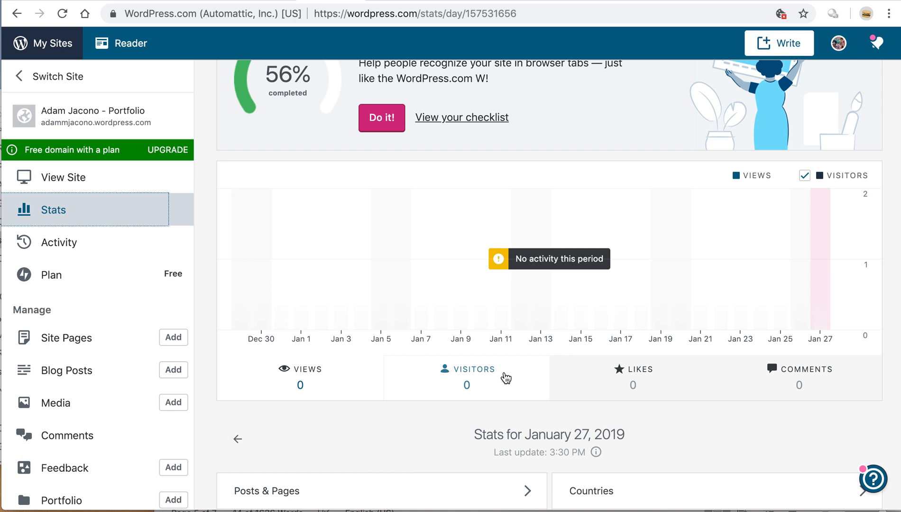
{"action": "scroll", "coordinate": [505, 378], "scroll_direction": "down", "scroll_amount": 1}
{"action": "scroll", "coordinate": [505, 378], "scroll_direction": "up", "scroll_amount": 3}
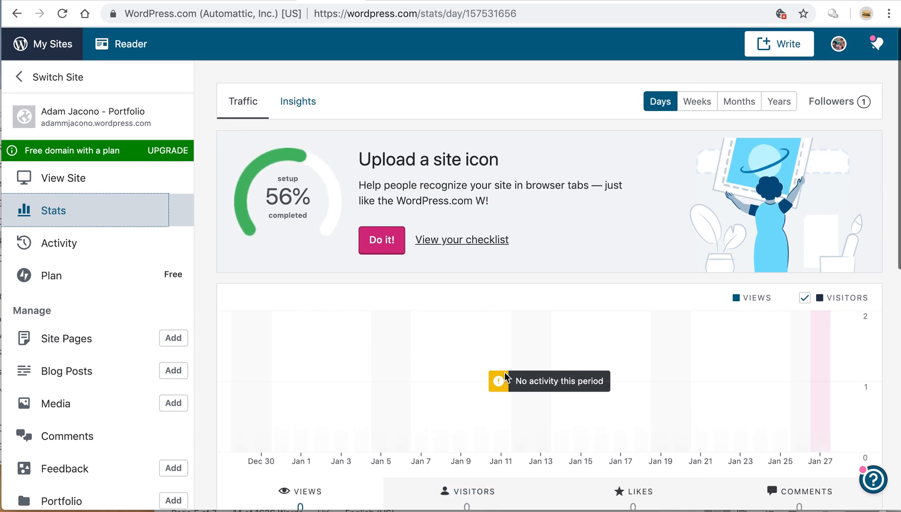